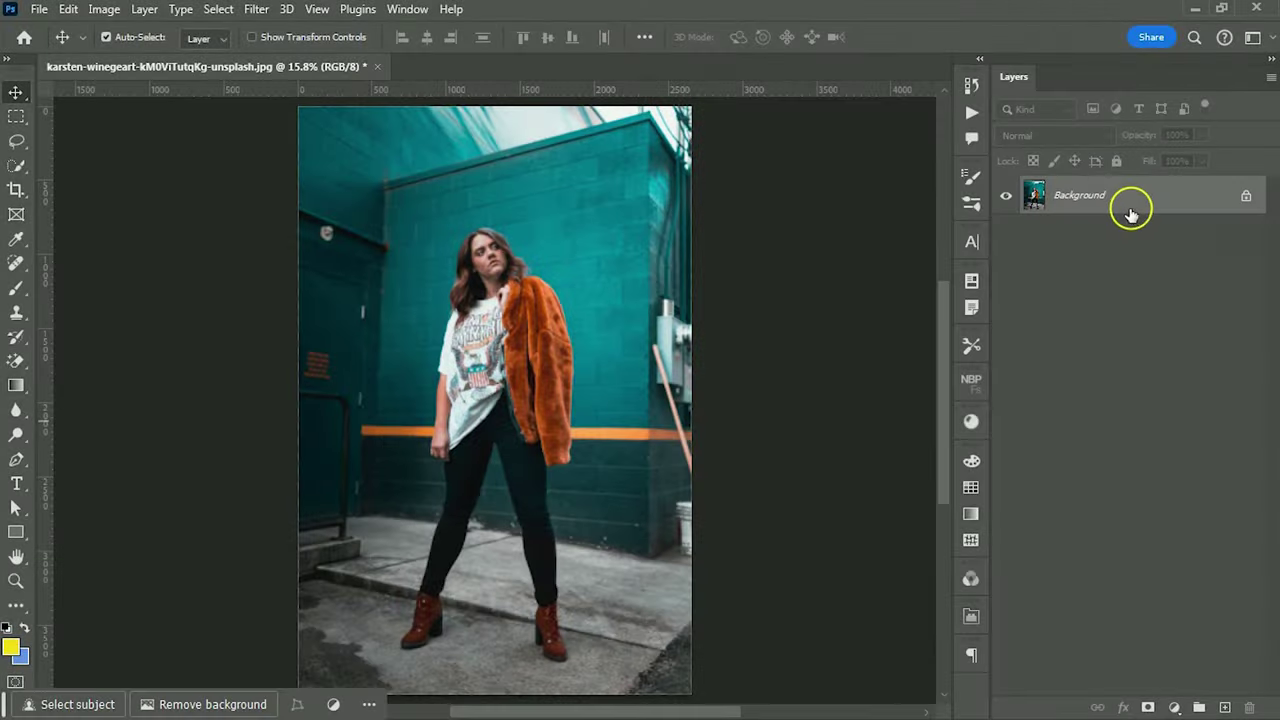
Step: Duplicate the Background layer and convert 'Background copy' into a smart object
right_click(1131, 205)
click(1142, 247)
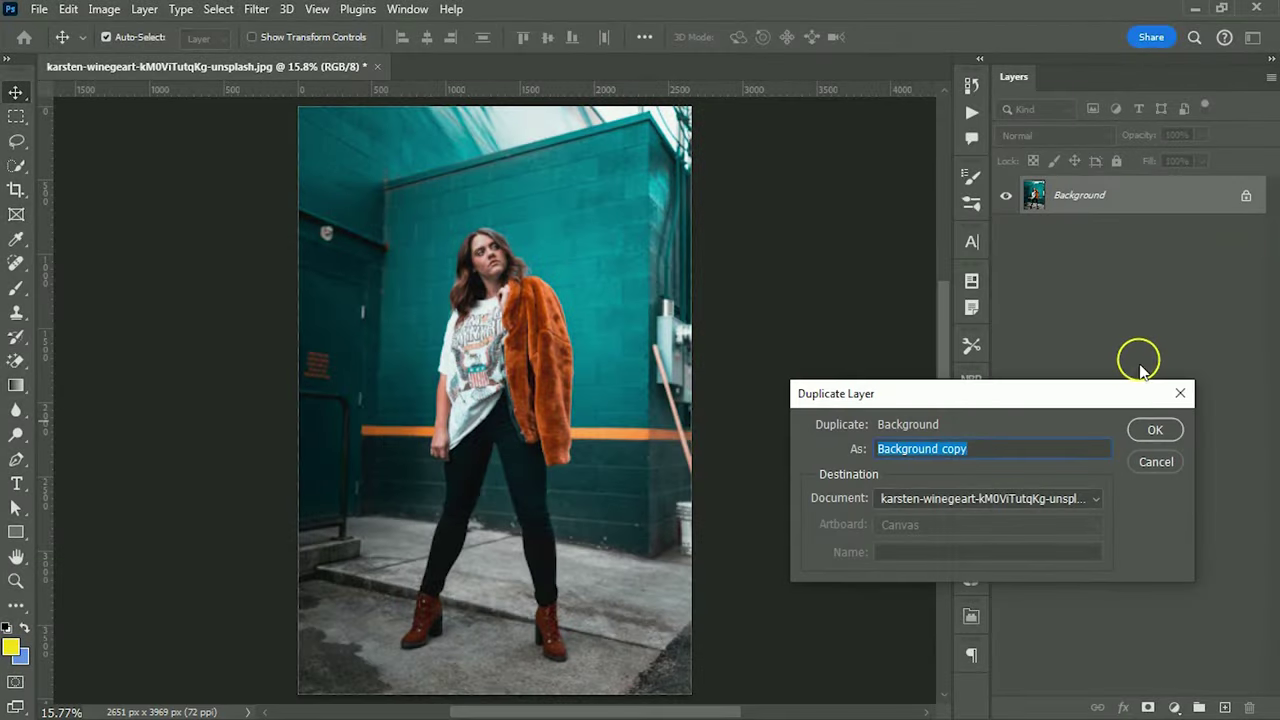
click(1146, 430)
right_click(1166, 205)
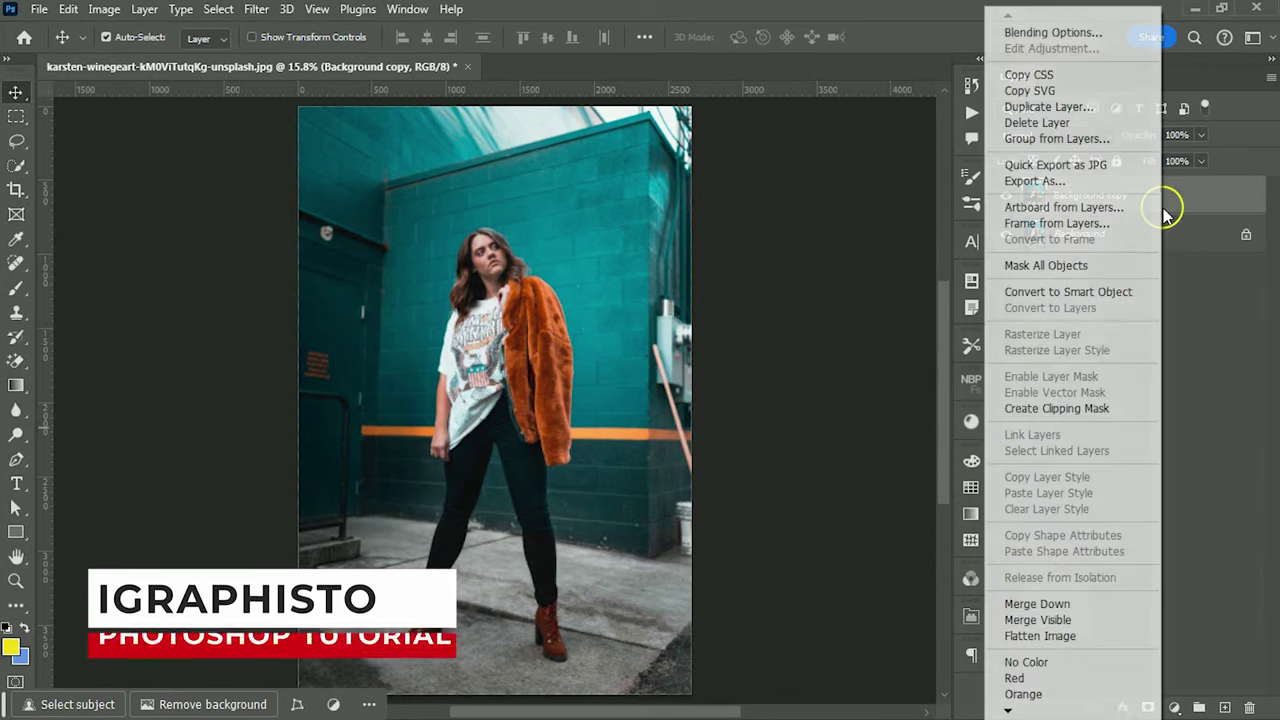
click(1150, 286)
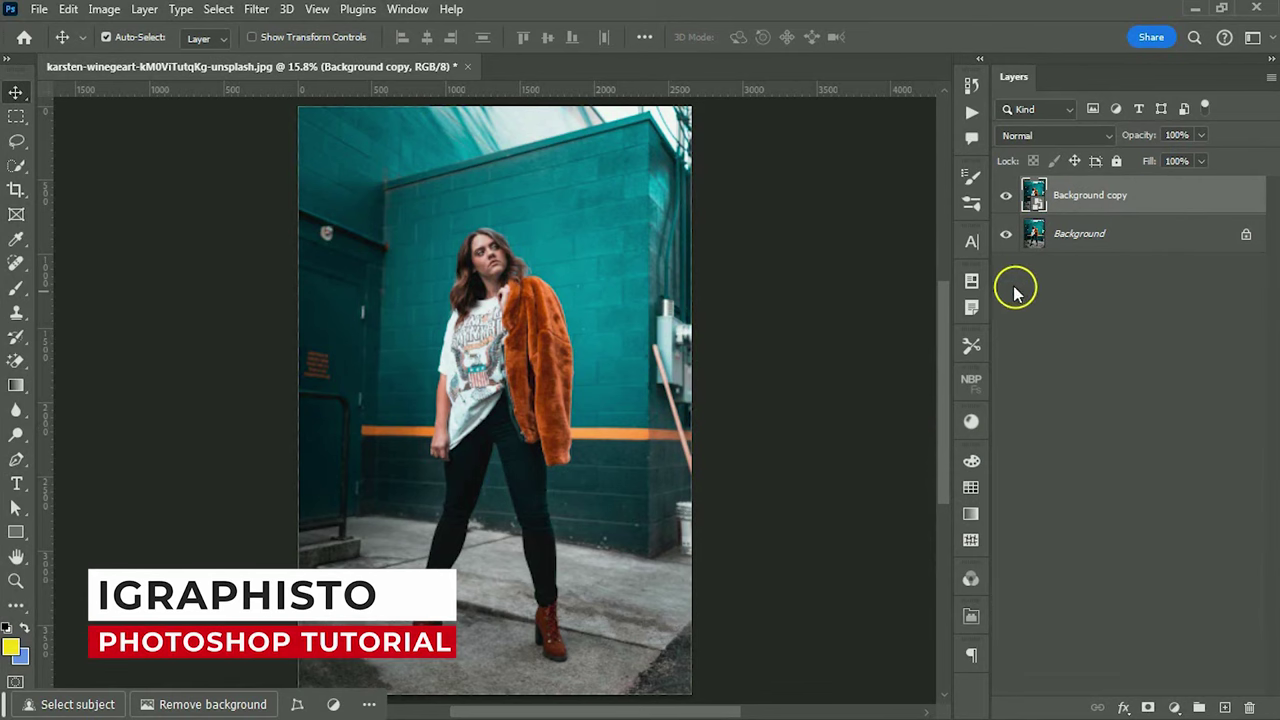
click(256, 9)
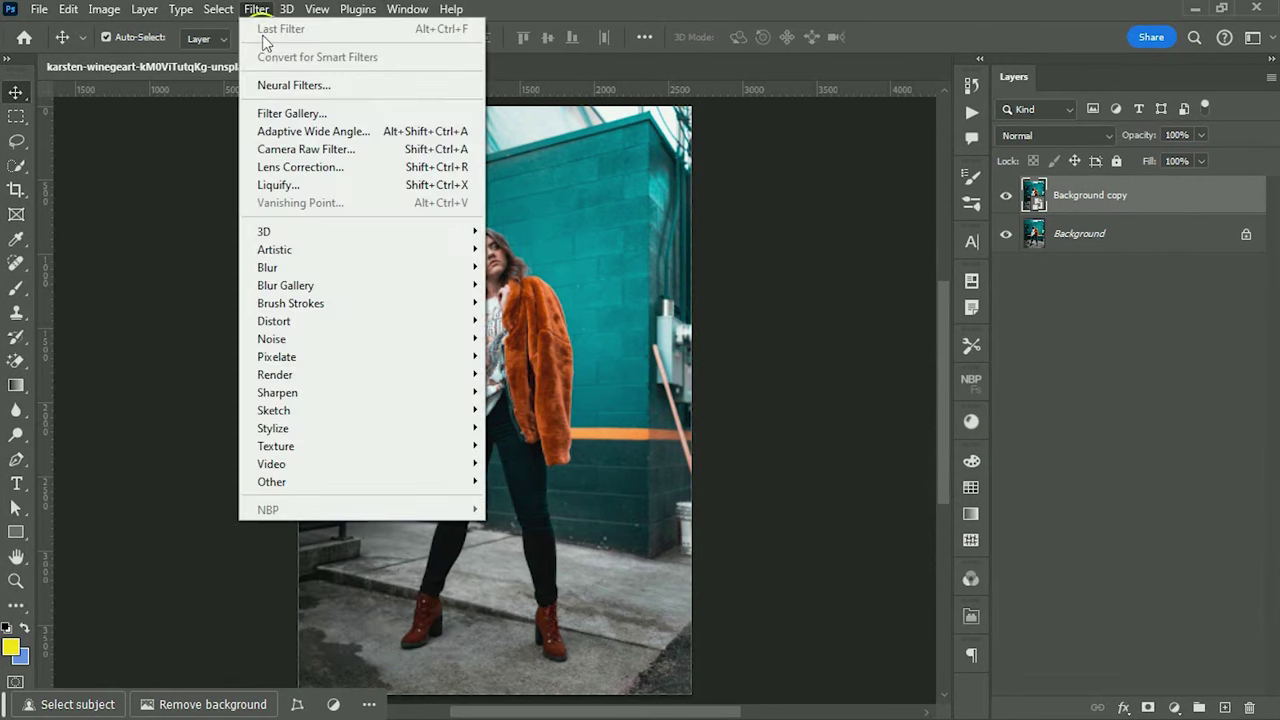
Step: In Camera Raw, set Temperature +7, Tint +10 and Exposure -0.20
click(306, 149)
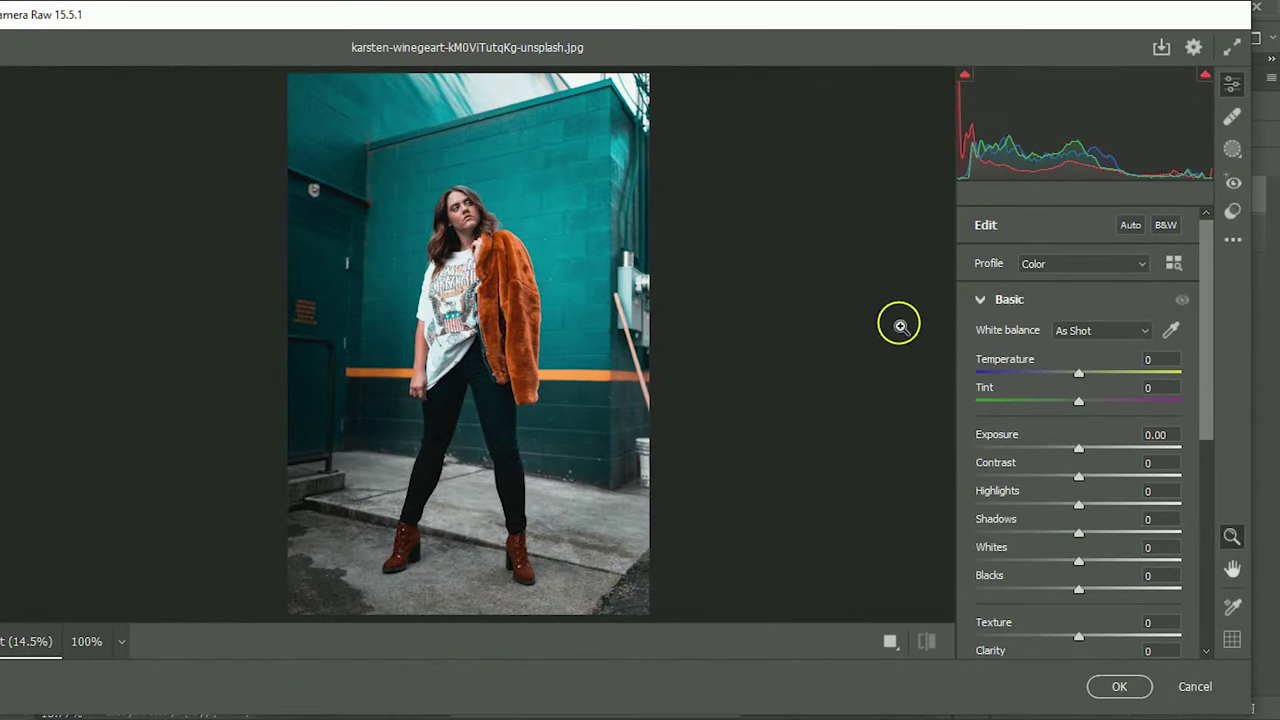
click(1150, 359)
text(7)
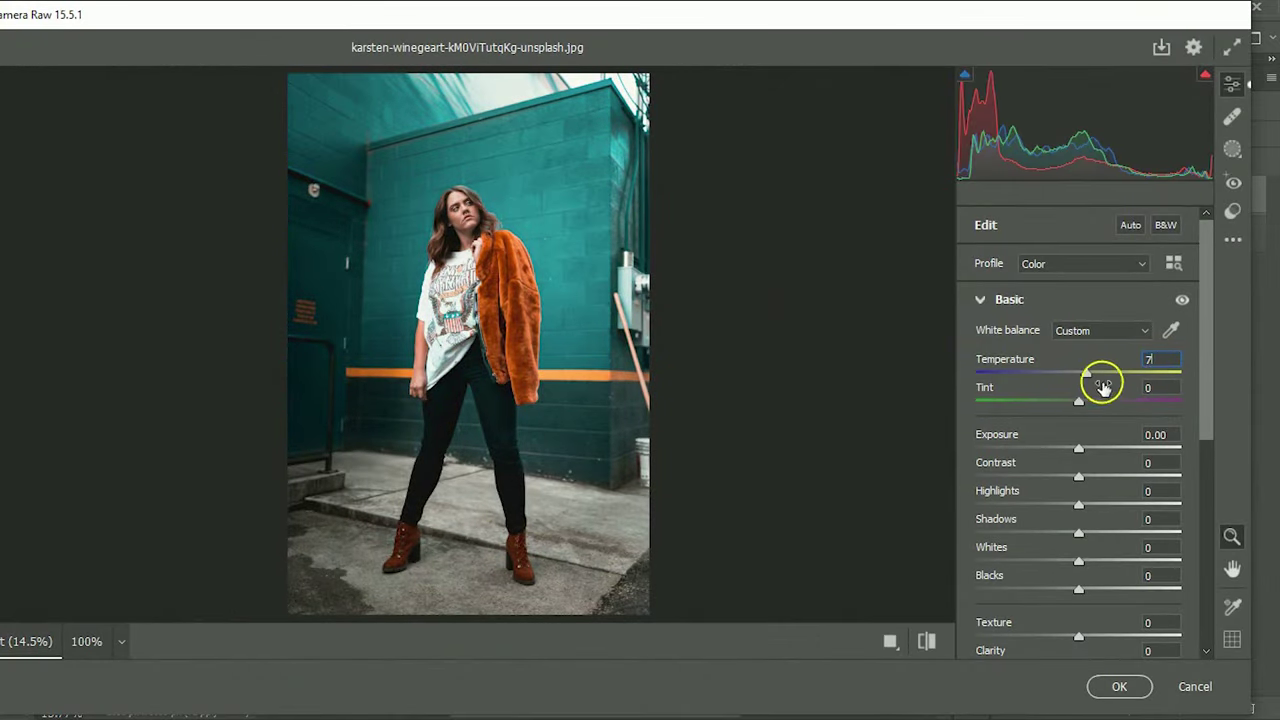
click(1150, 388)
text(0)
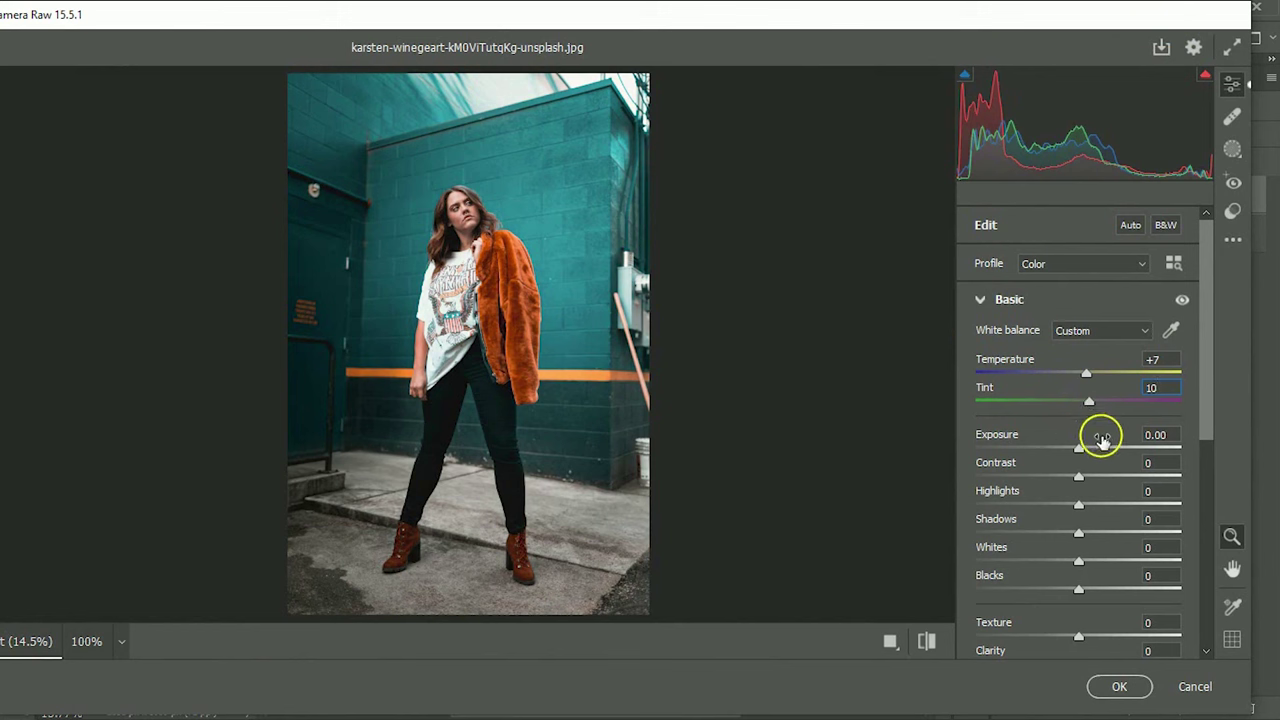
drag(1078, 451, 1074, 451)
Step: Set Contrast +15, Highlights +5 and Shadows -15
click(1163, 466)
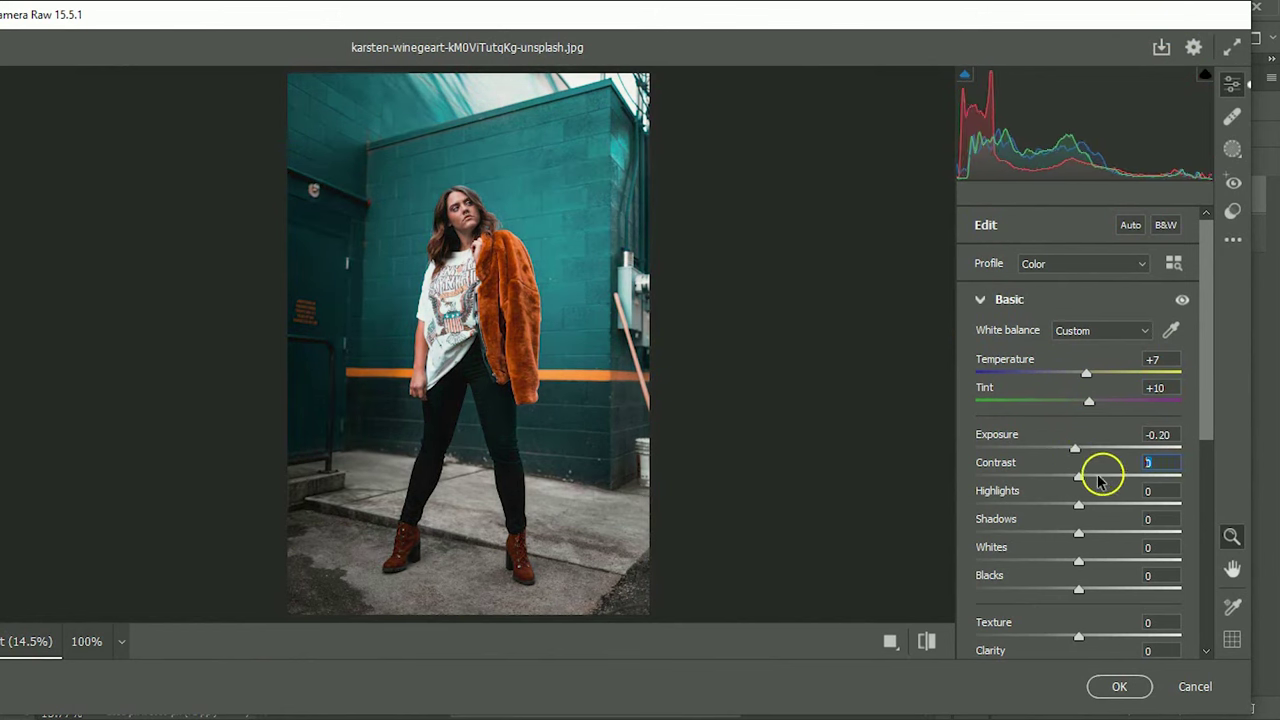
text(15)
key(Tab)
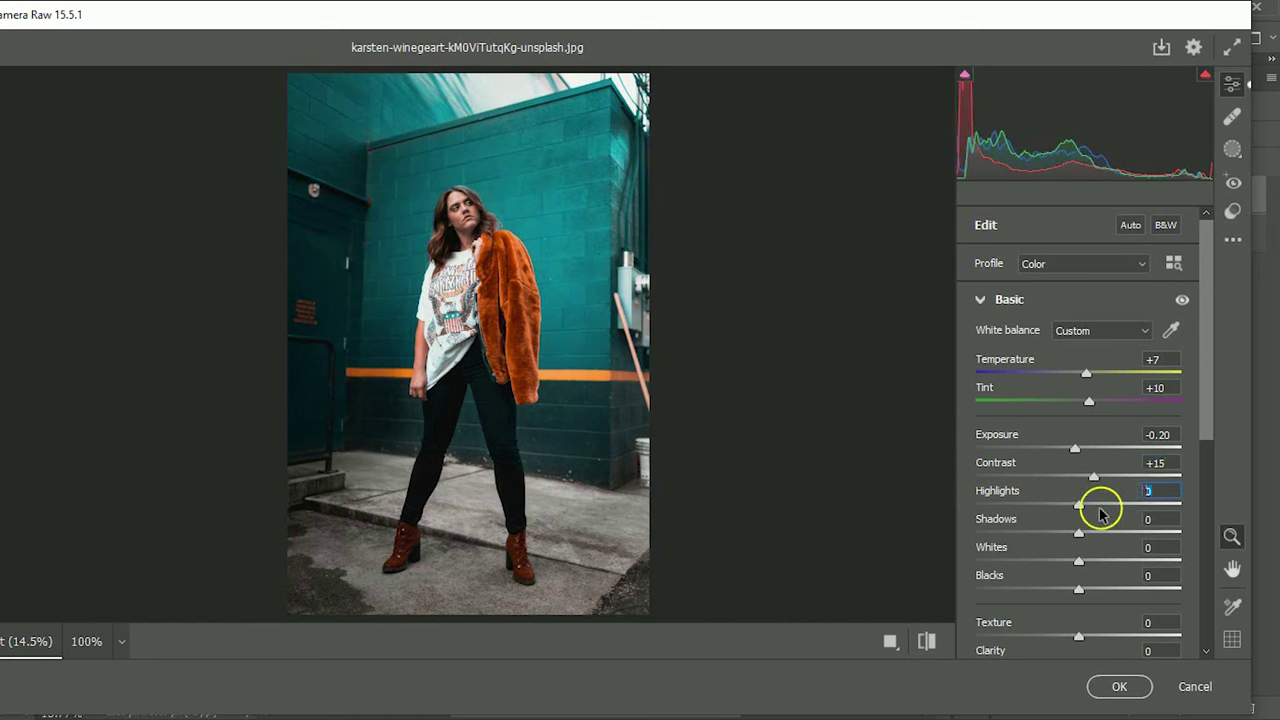
text(5)
key(Tab)
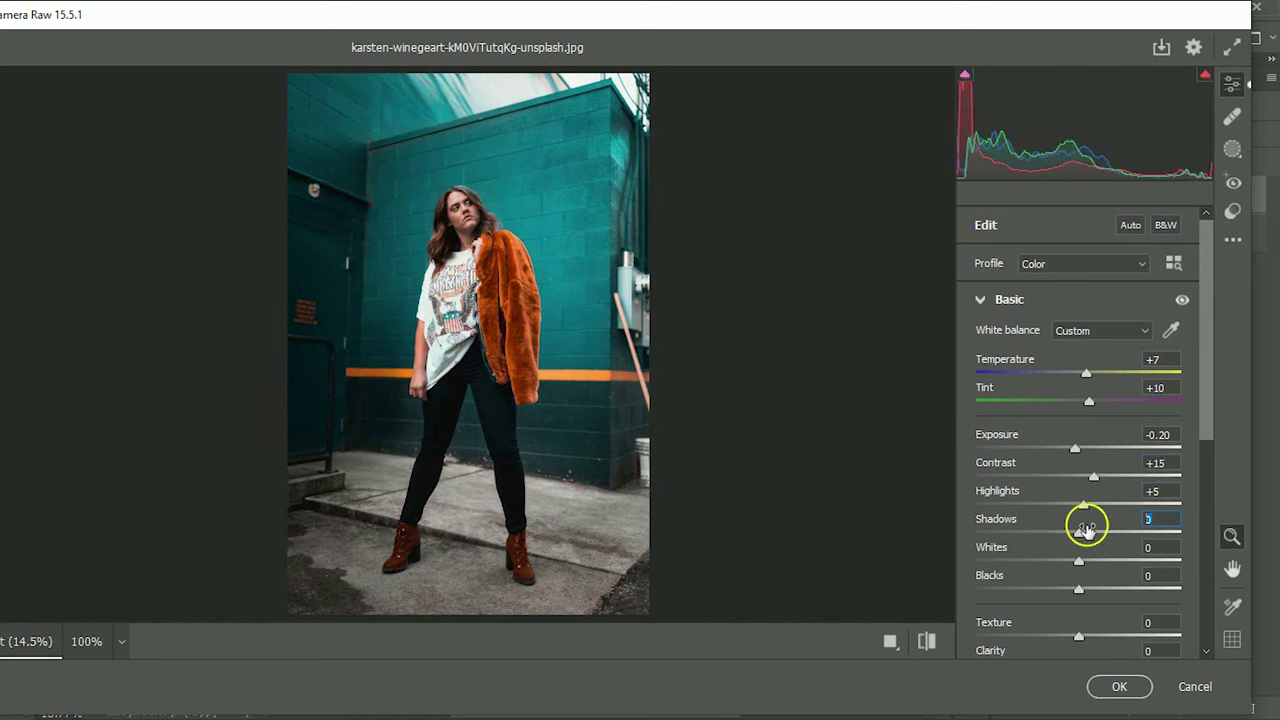
text(-5)
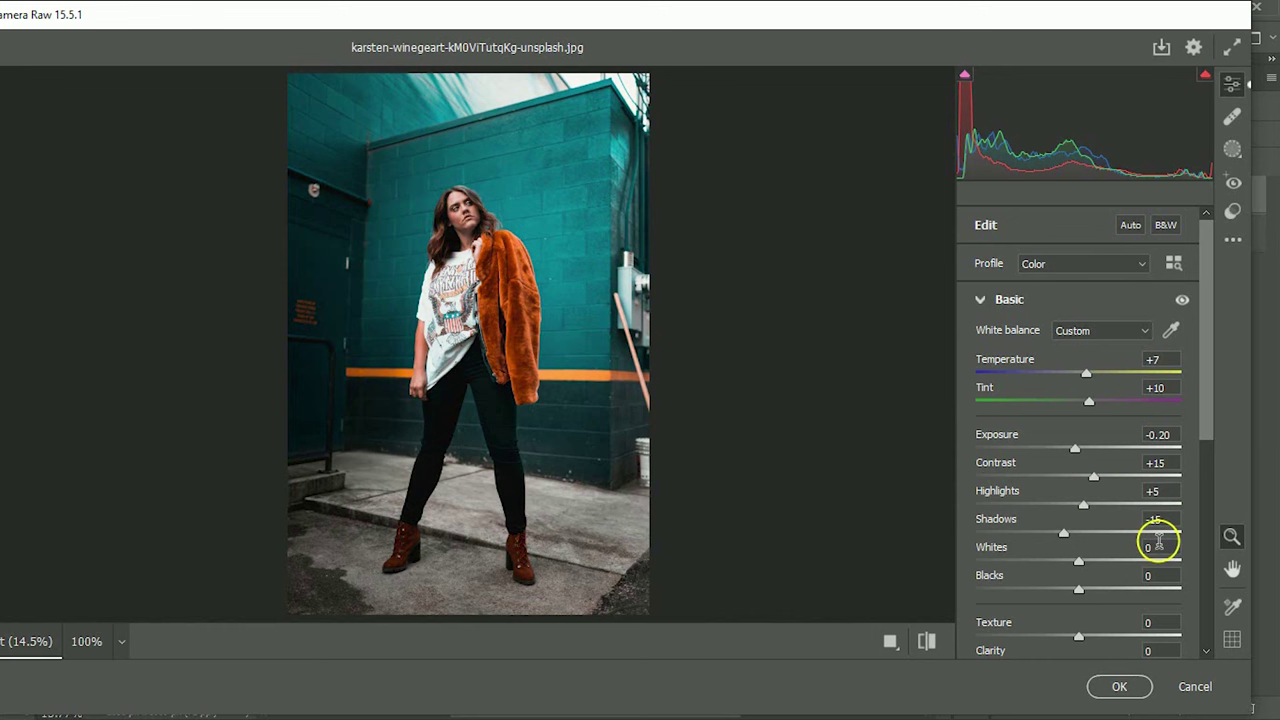
text(-10)
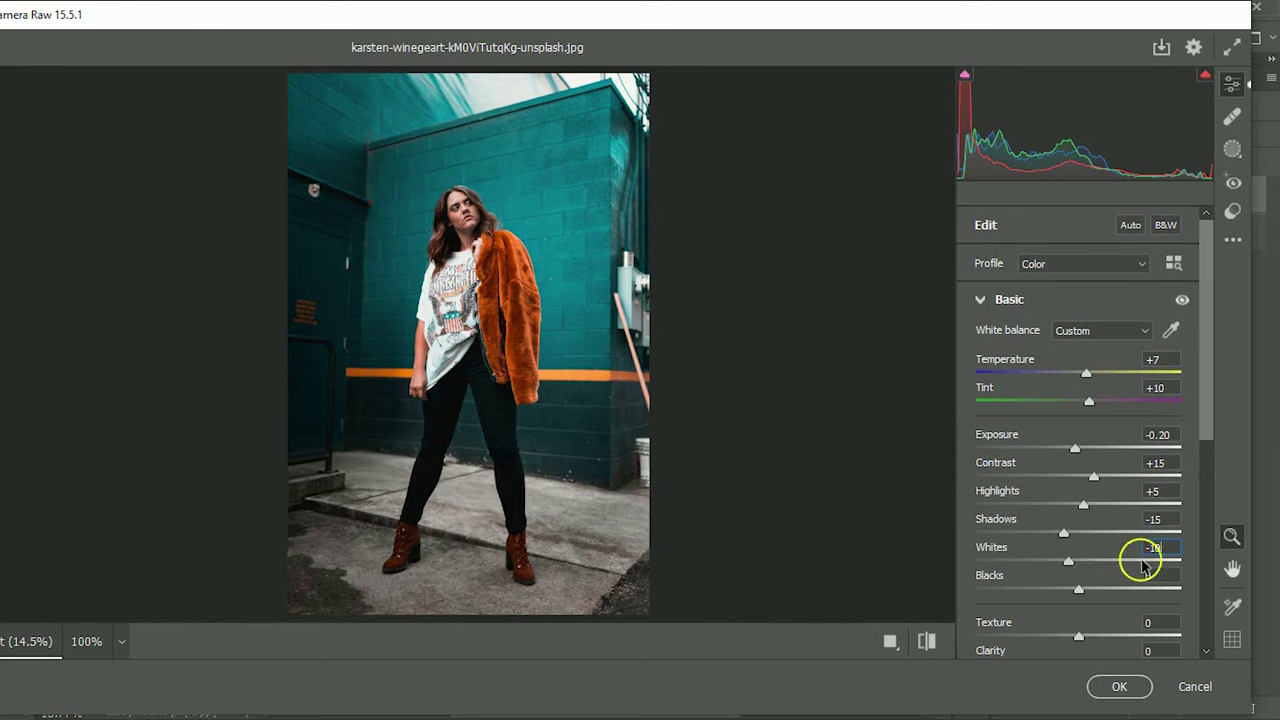
Step: Lower Whites and Blacks to -10 and raise Clarity to +25
click(1148, 574)
text(-10)
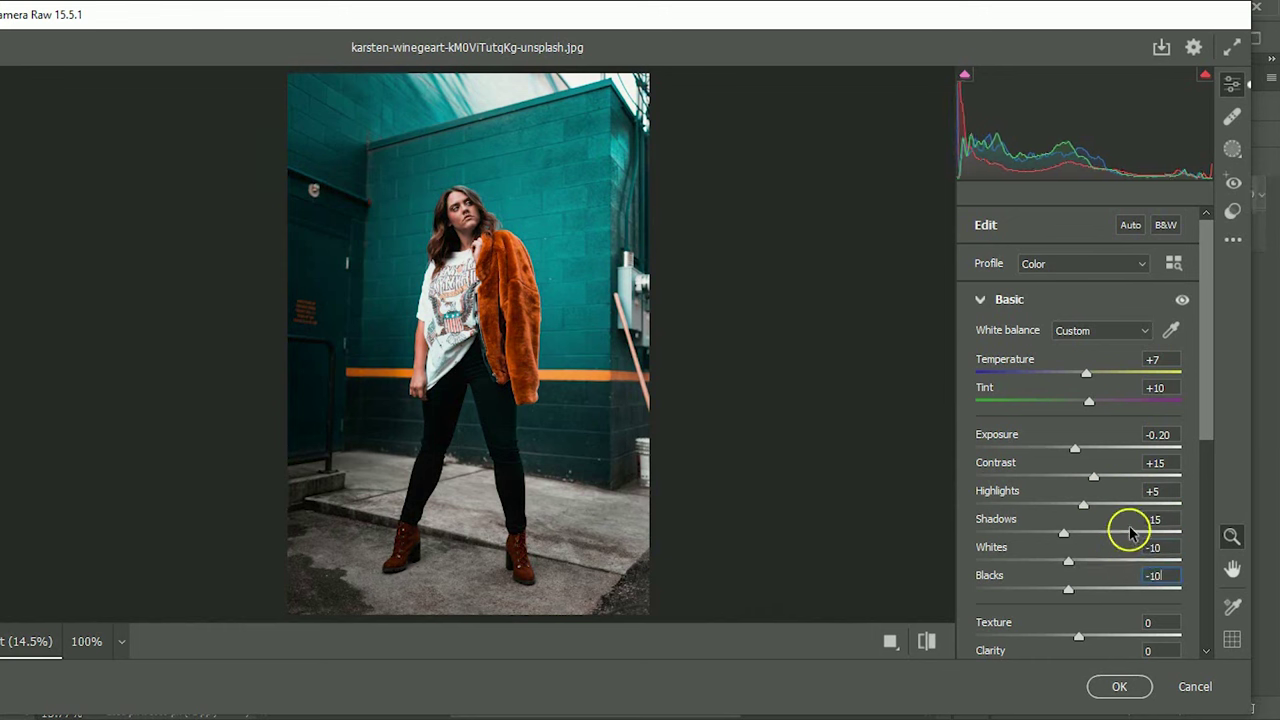
scroll(1130, 515, down, 5)
scroll(1137, 435, down, 2)
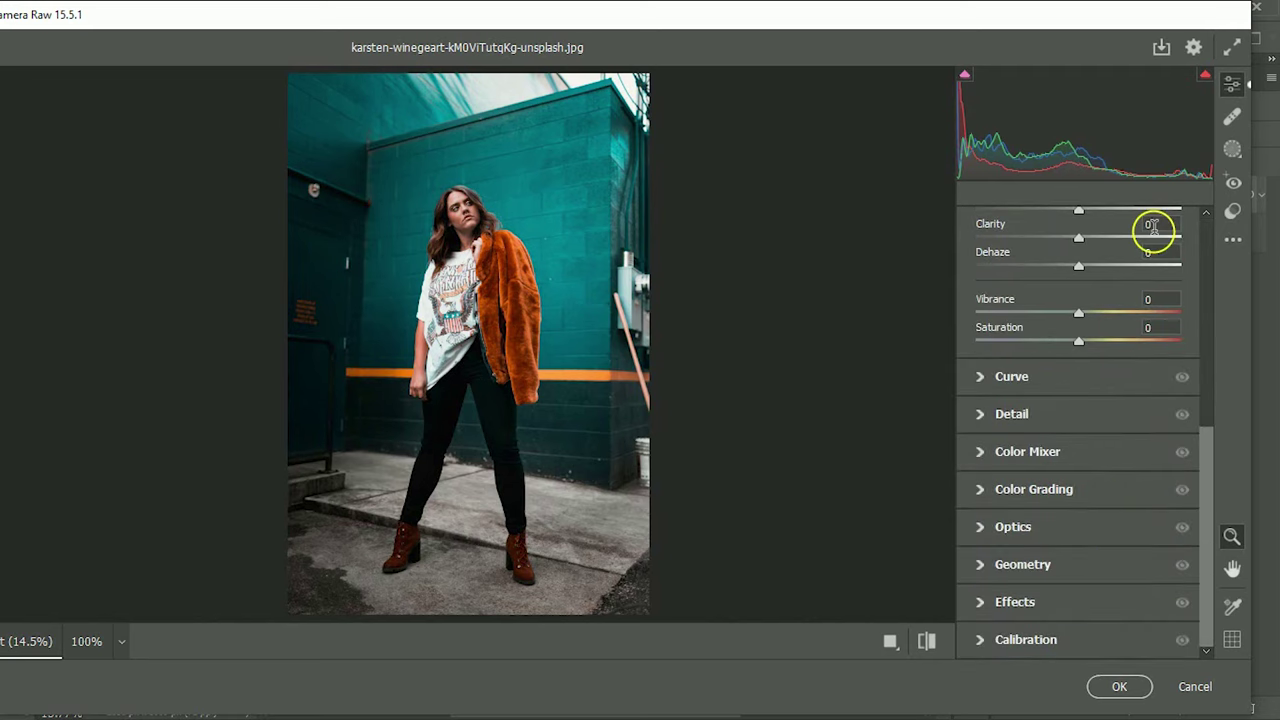
click(1152, 224)
text(25)
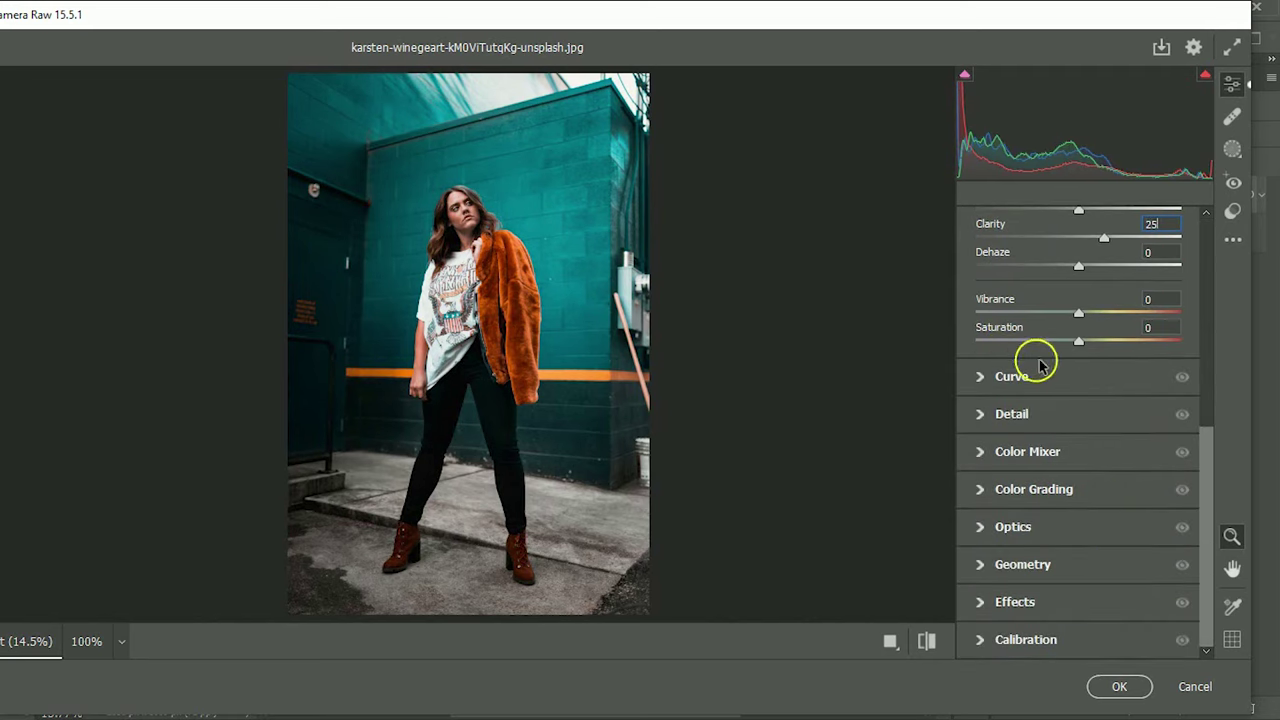
click(1148, 299)
text(2)
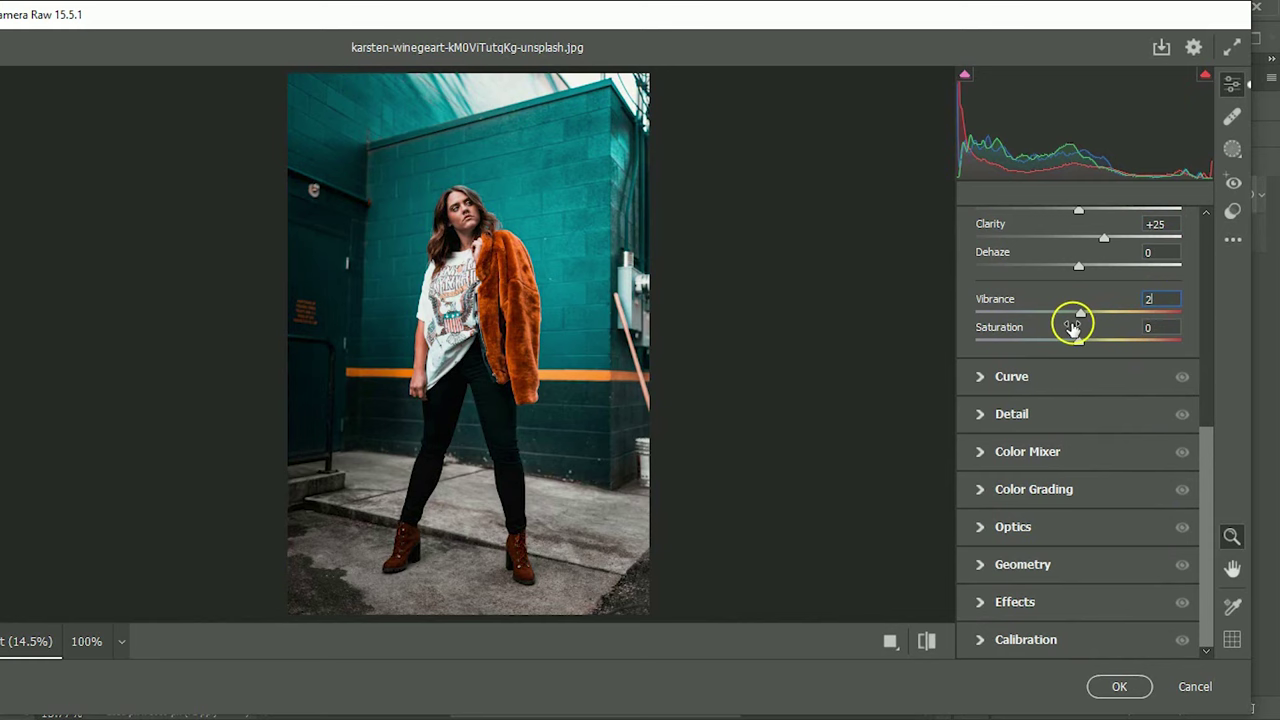
text(5)
scroll(1065, 327, up, 5)
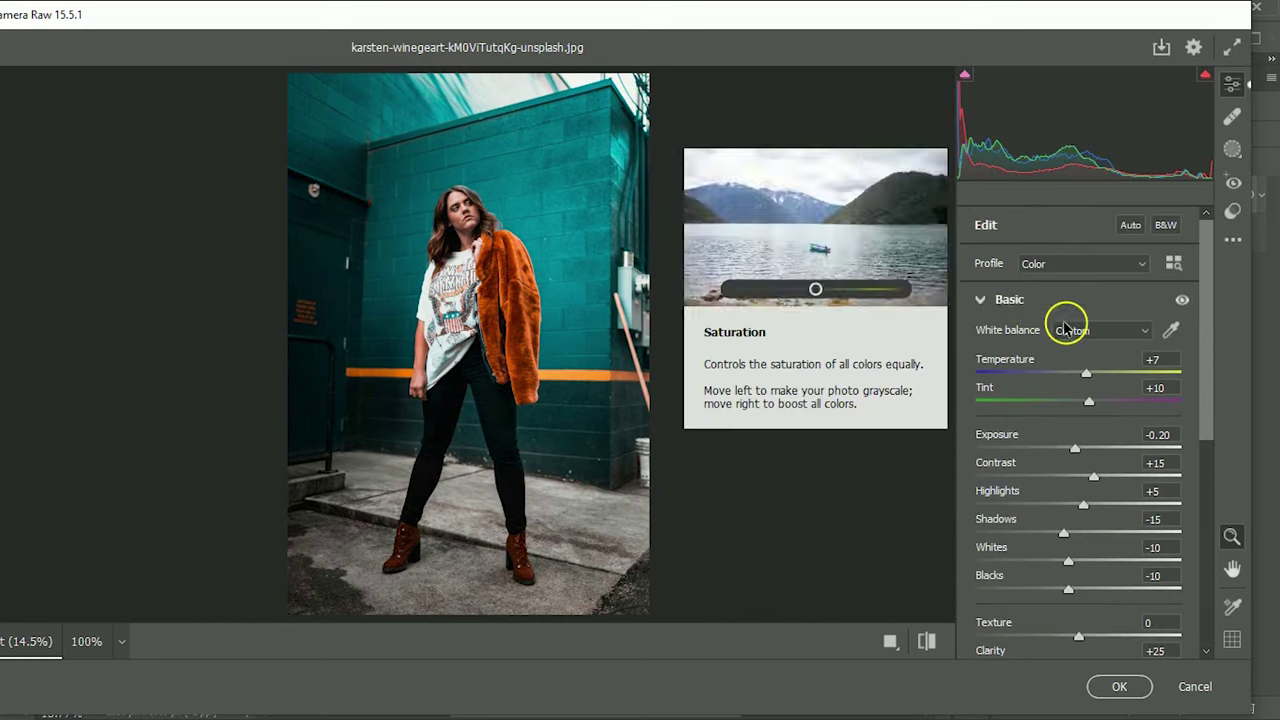
Step: Lift the tone curve's black point and pull a shadow point down for a faded look
click(981, 300)
click(983, 339)
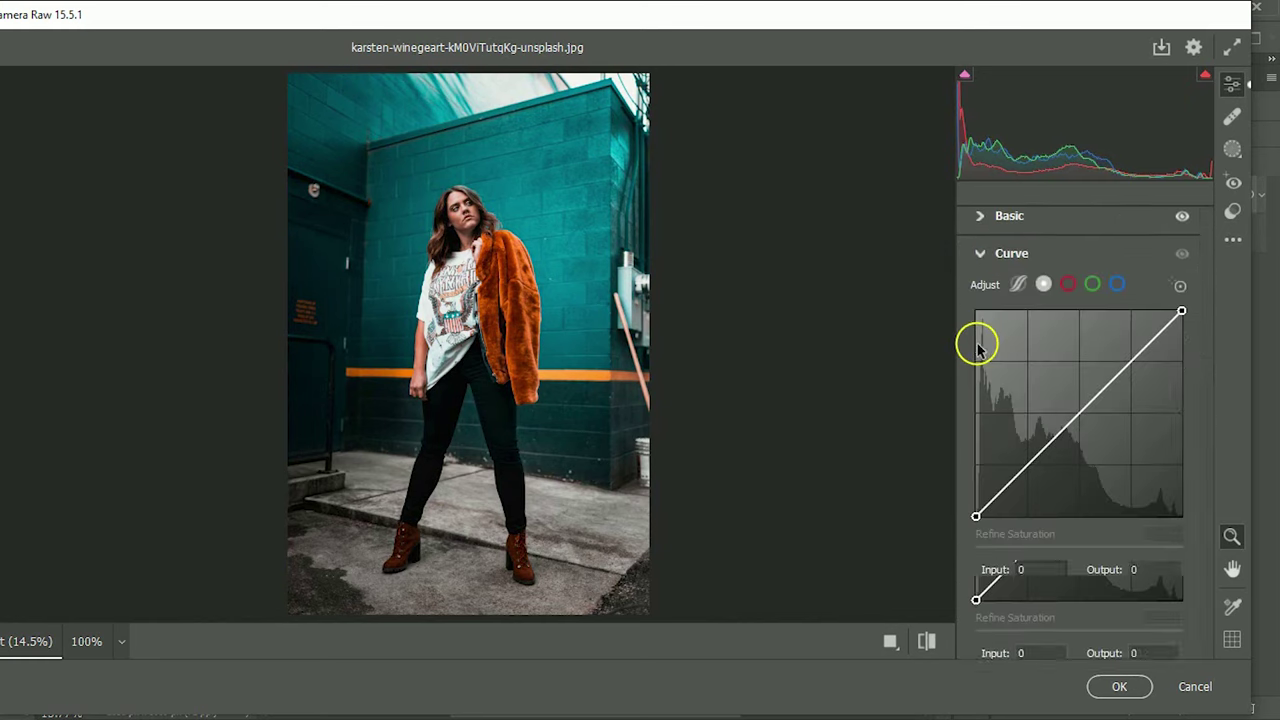
drag(975, 512, 961, 496)
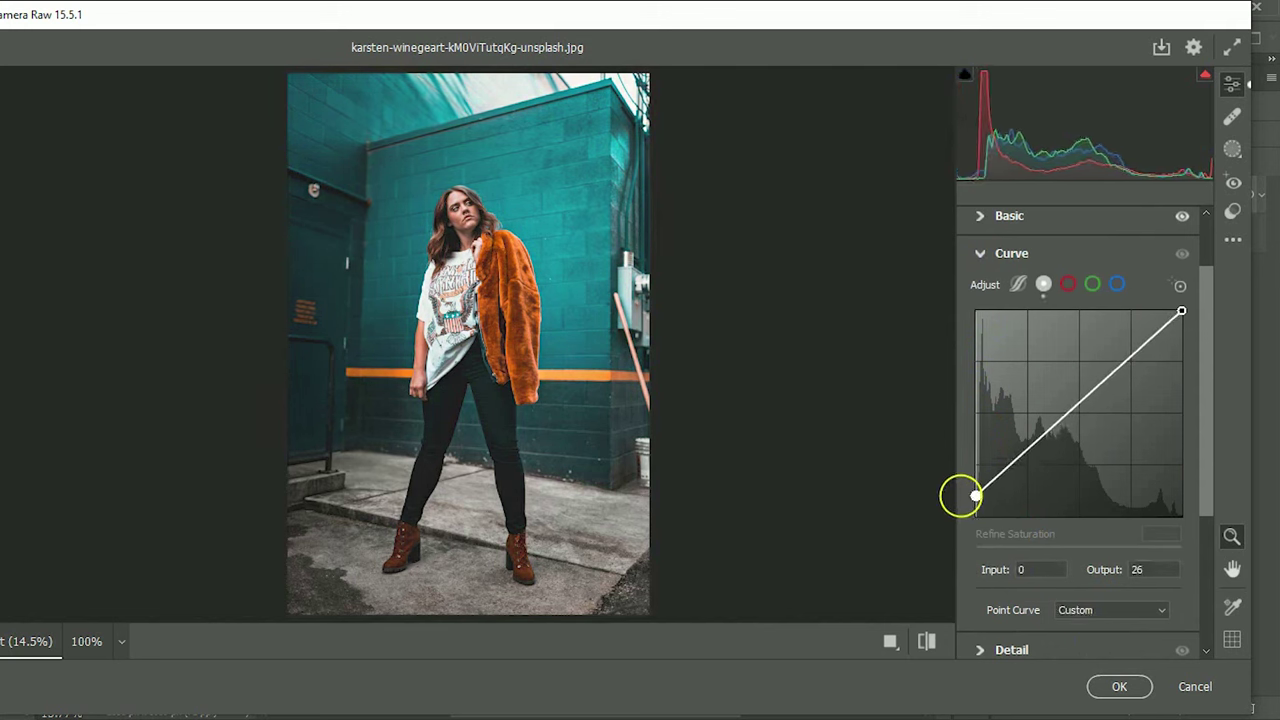
drag(1015, 462, 1019, 479)
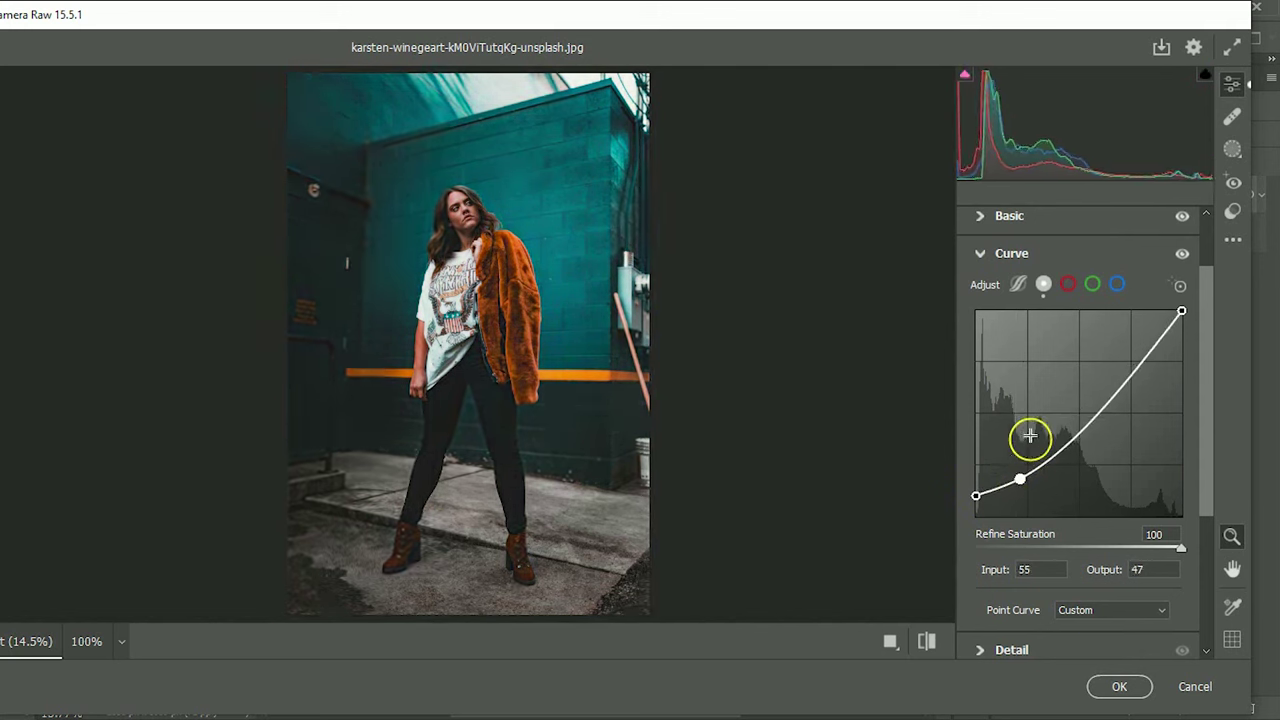
Step: Set Detail Sharpening to 25
click(979, 254)
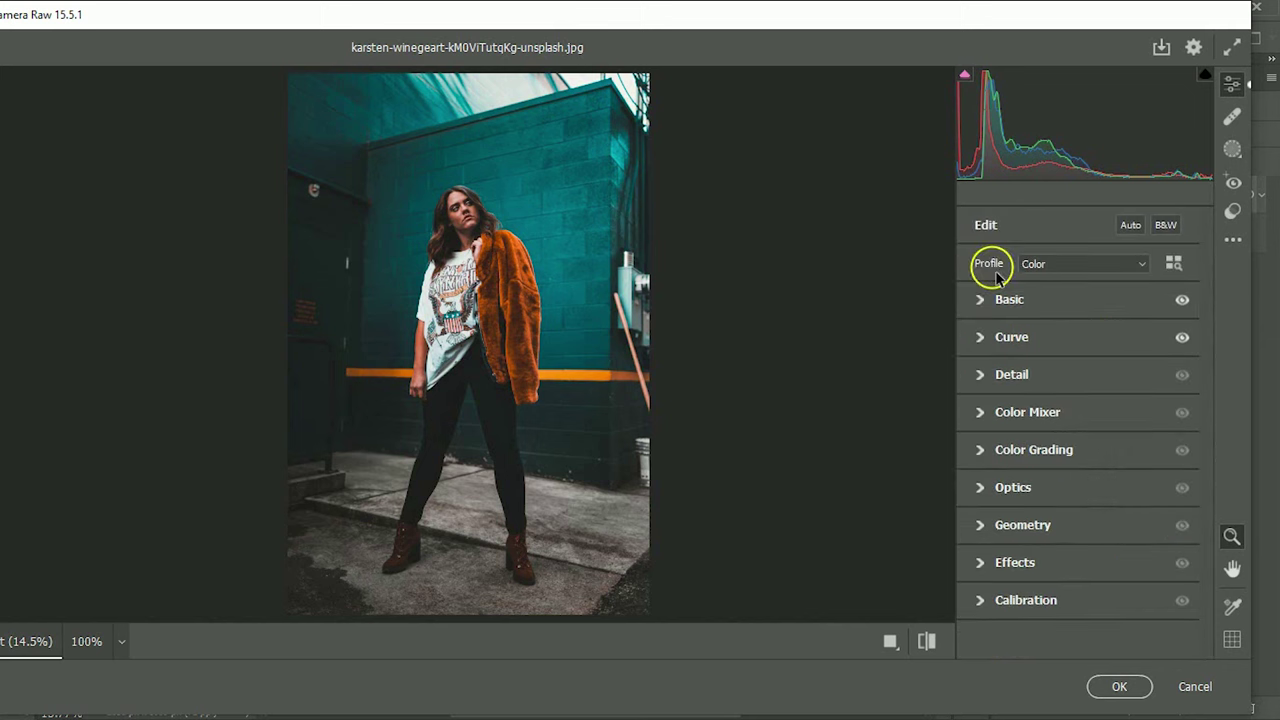
click(985, 376)
click(1140, 406)
text(25)
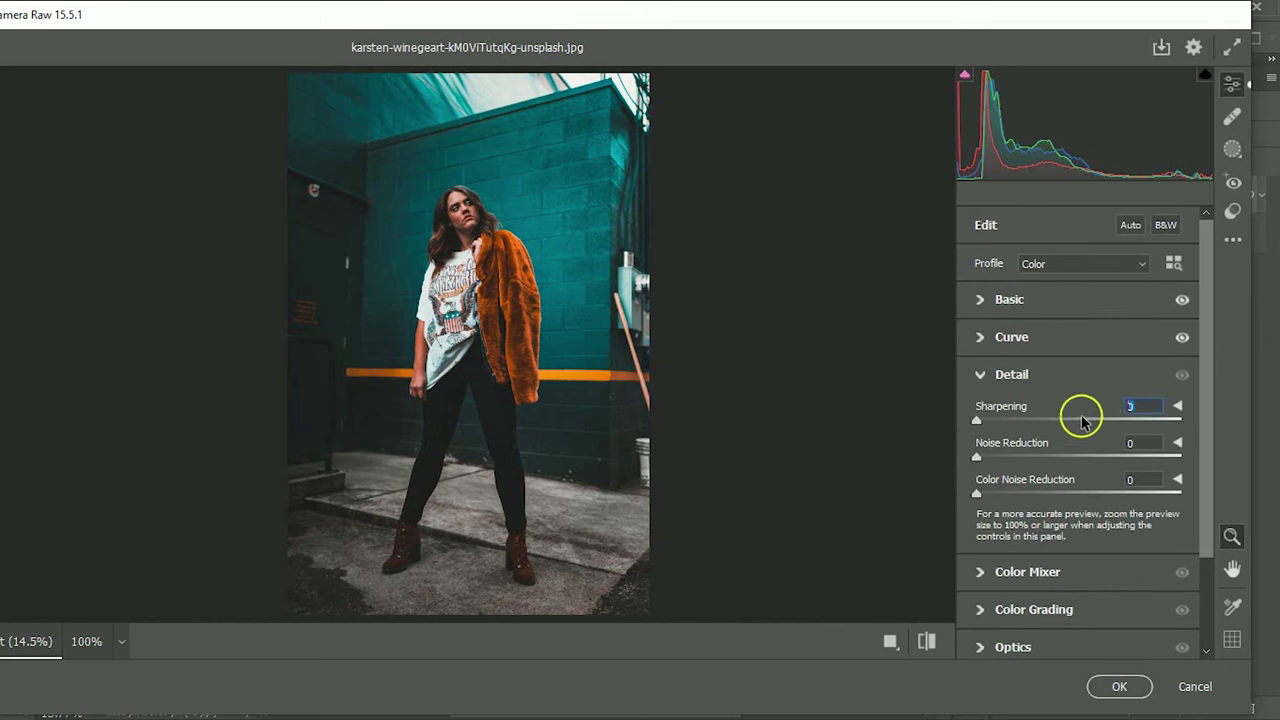
click(982, 378)
Step: In the Color Mixer, set Reds hue to 40 and Oranges saturation to -20
click(982, 414)
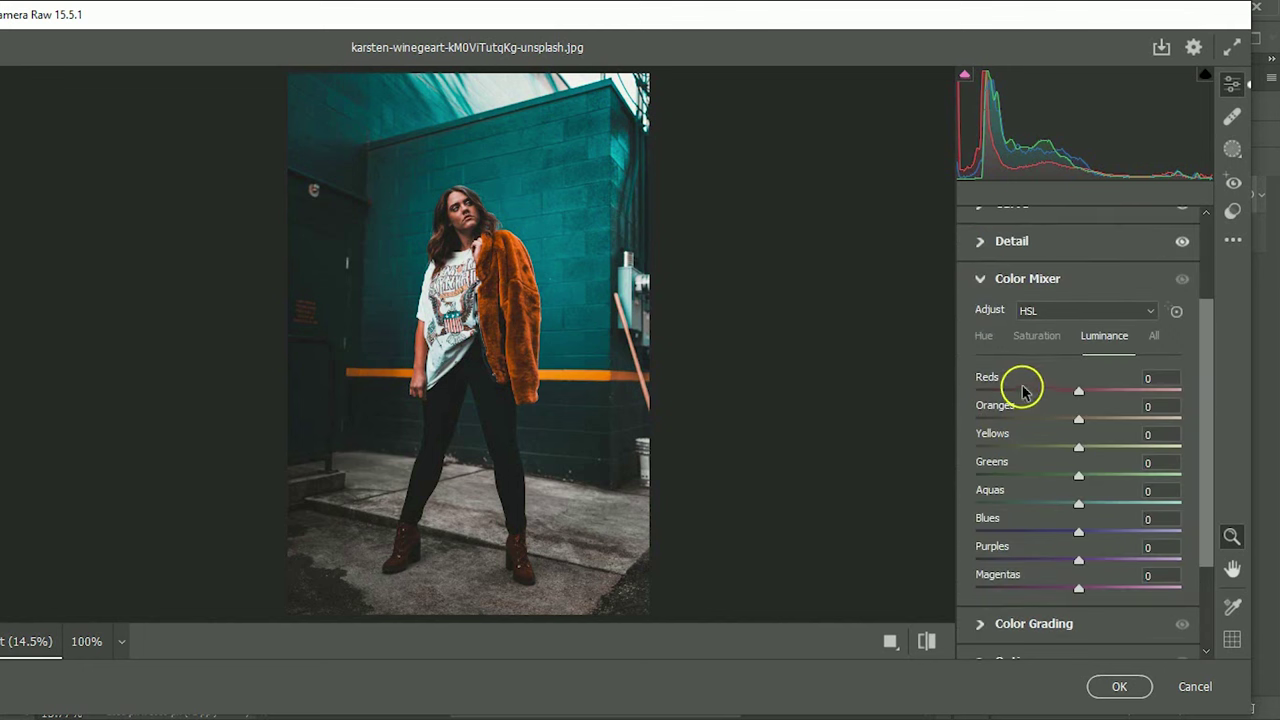
click(990, 340)
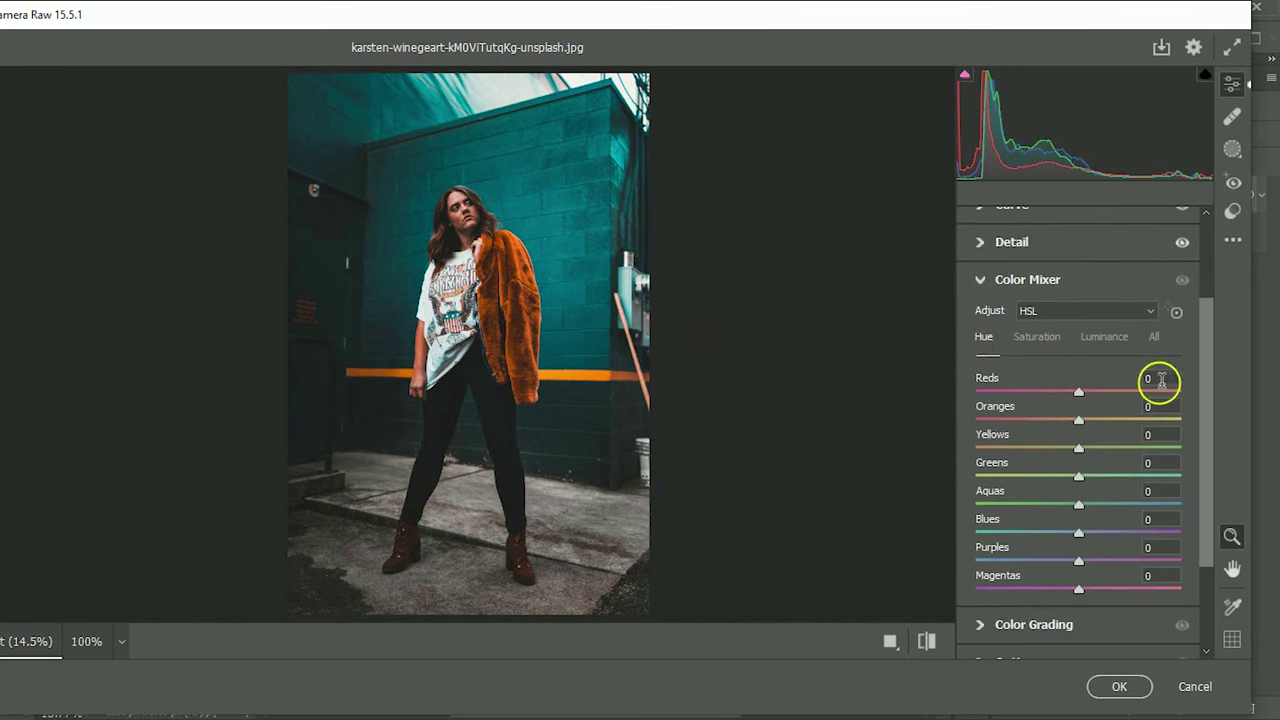
click(1160, 377)
text(40)
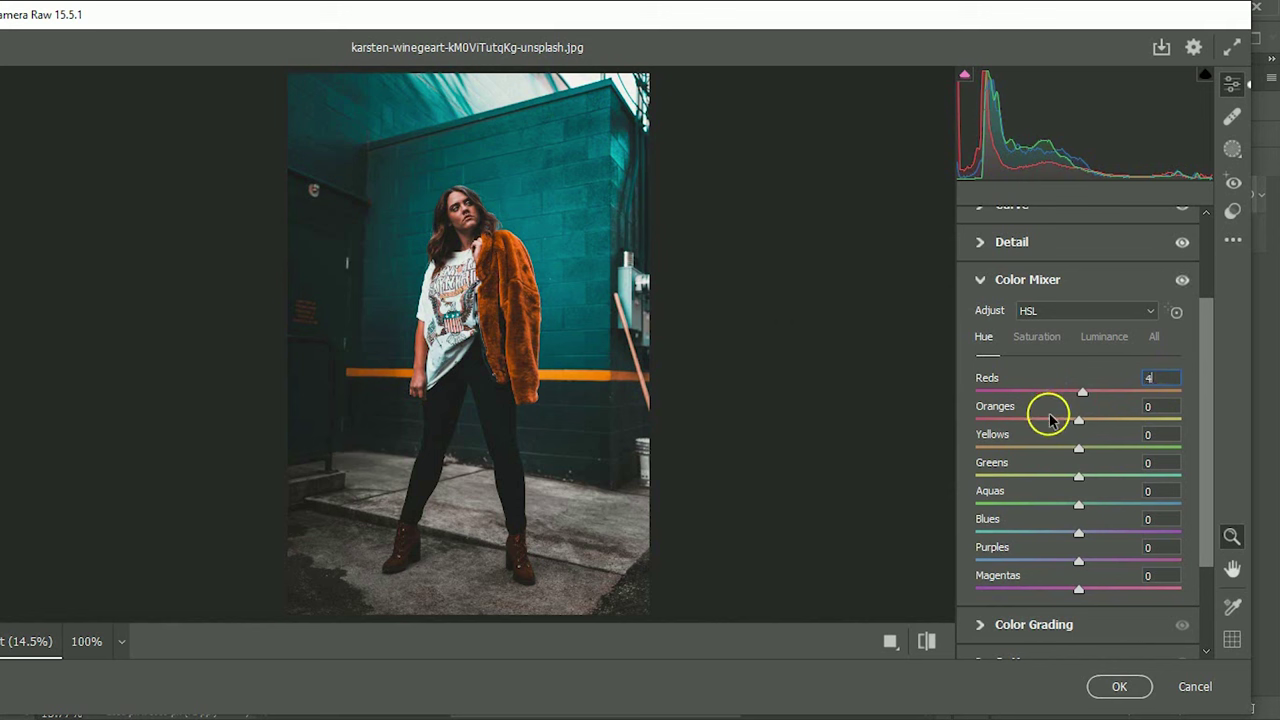
click(1052, 336)
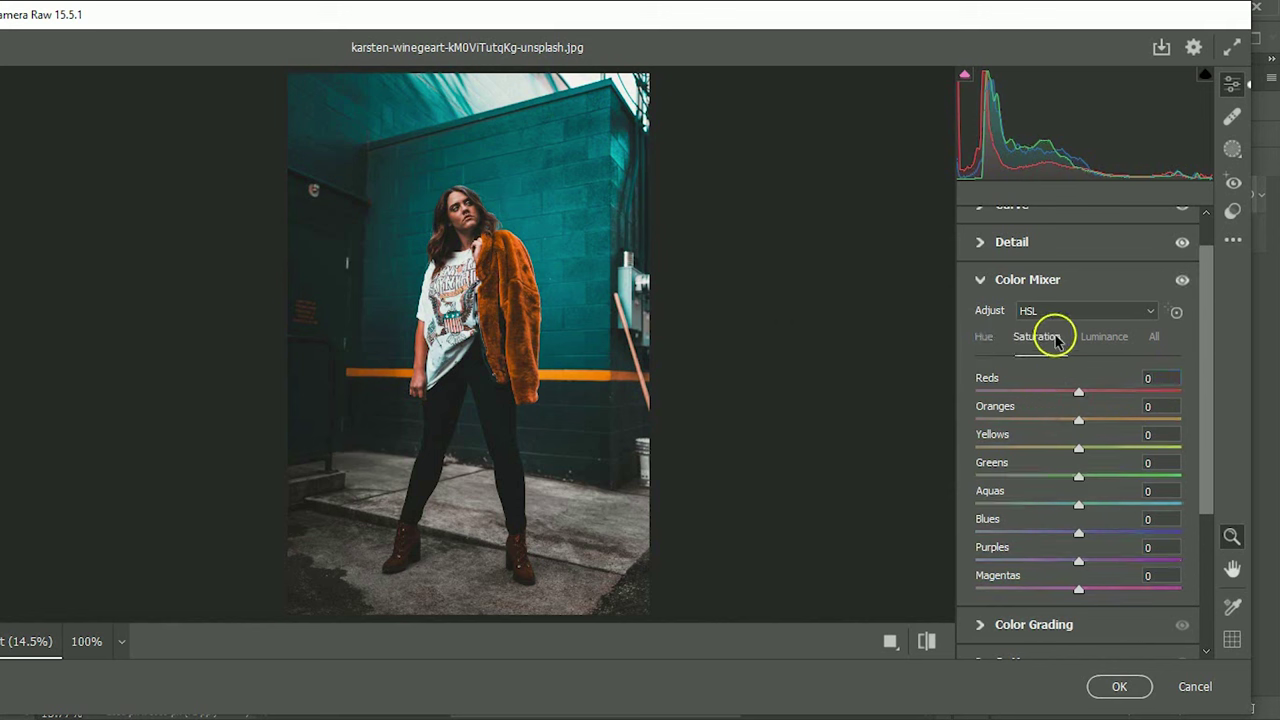
click(1160, 406)
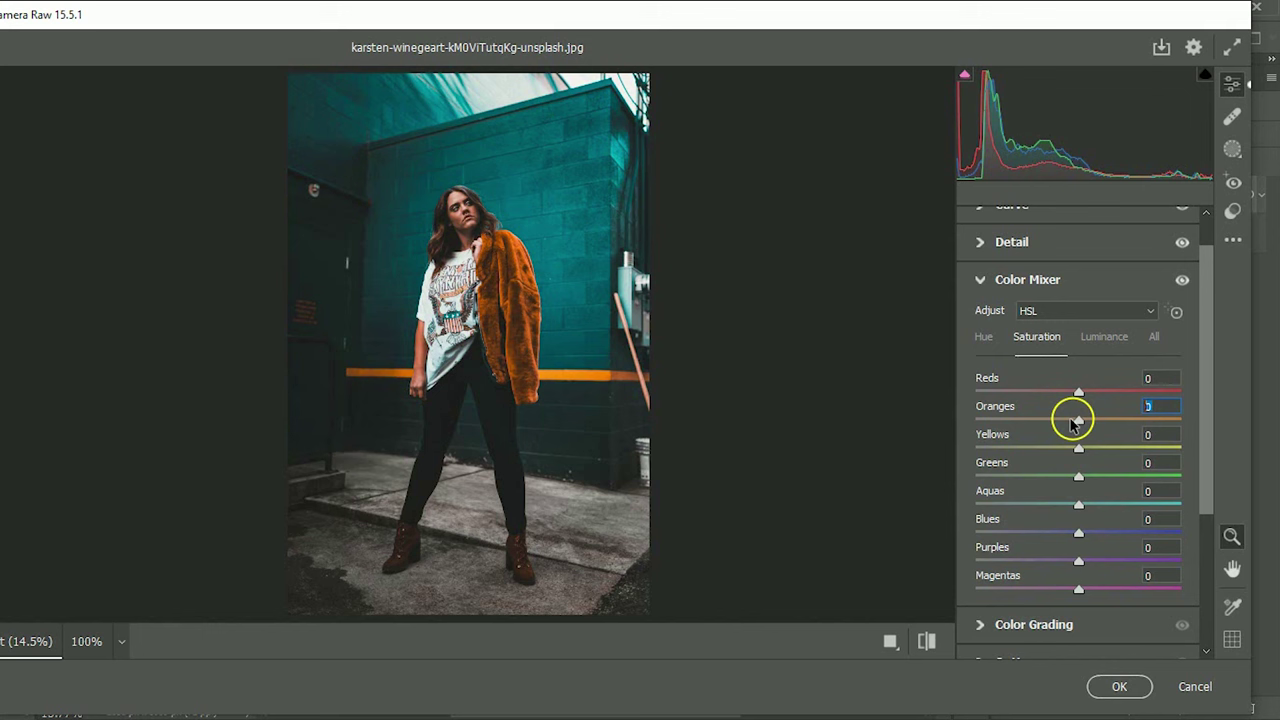
text(-20)
Step: Desaturate Yellows, Greens, Aquas, Blues, Purples and Magentas fully to -100
drag(1078, 448, 972, 449)
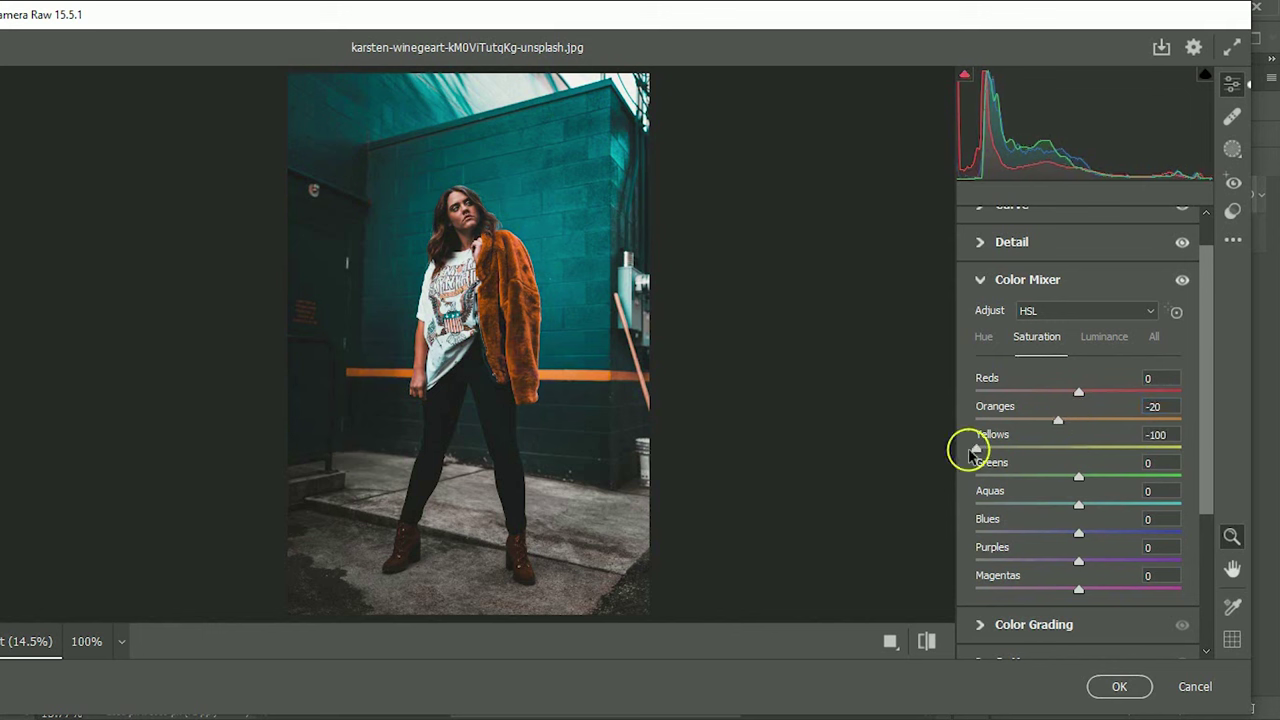
drag(1071, 480, 970, 478)
drag(1074, 510, 958, 512)
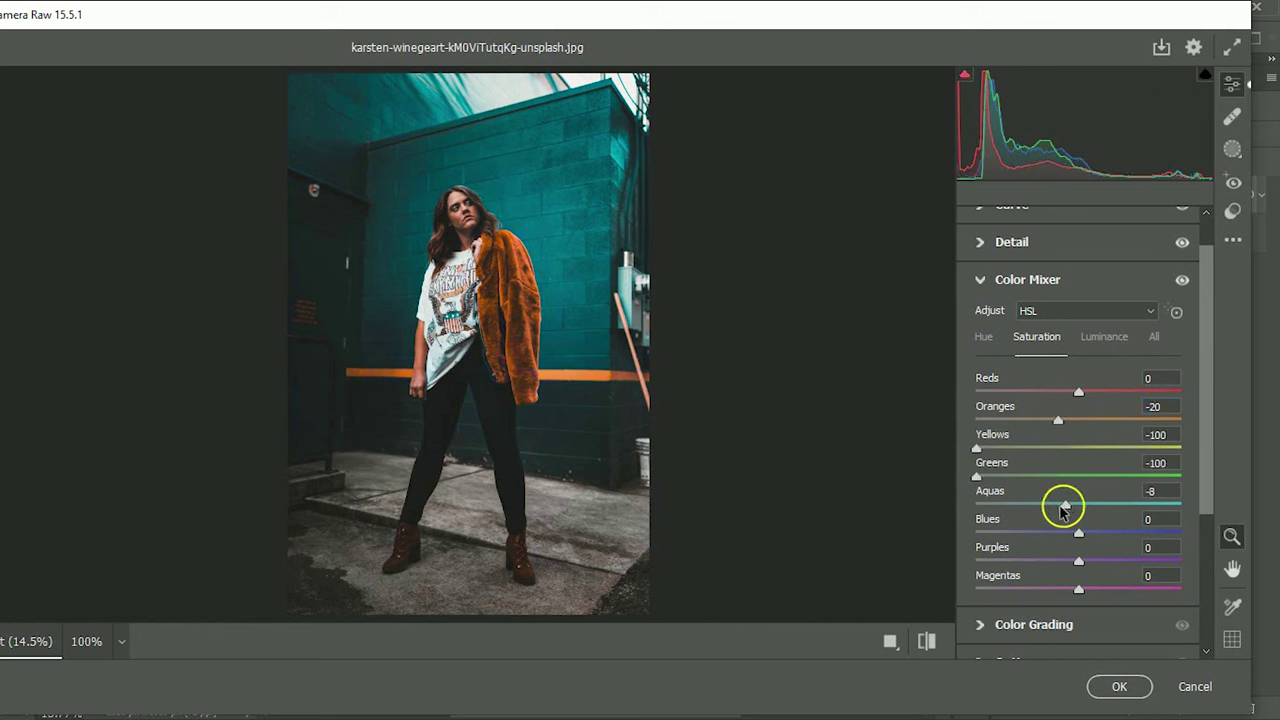
drag(1079, 532, 960, 534)
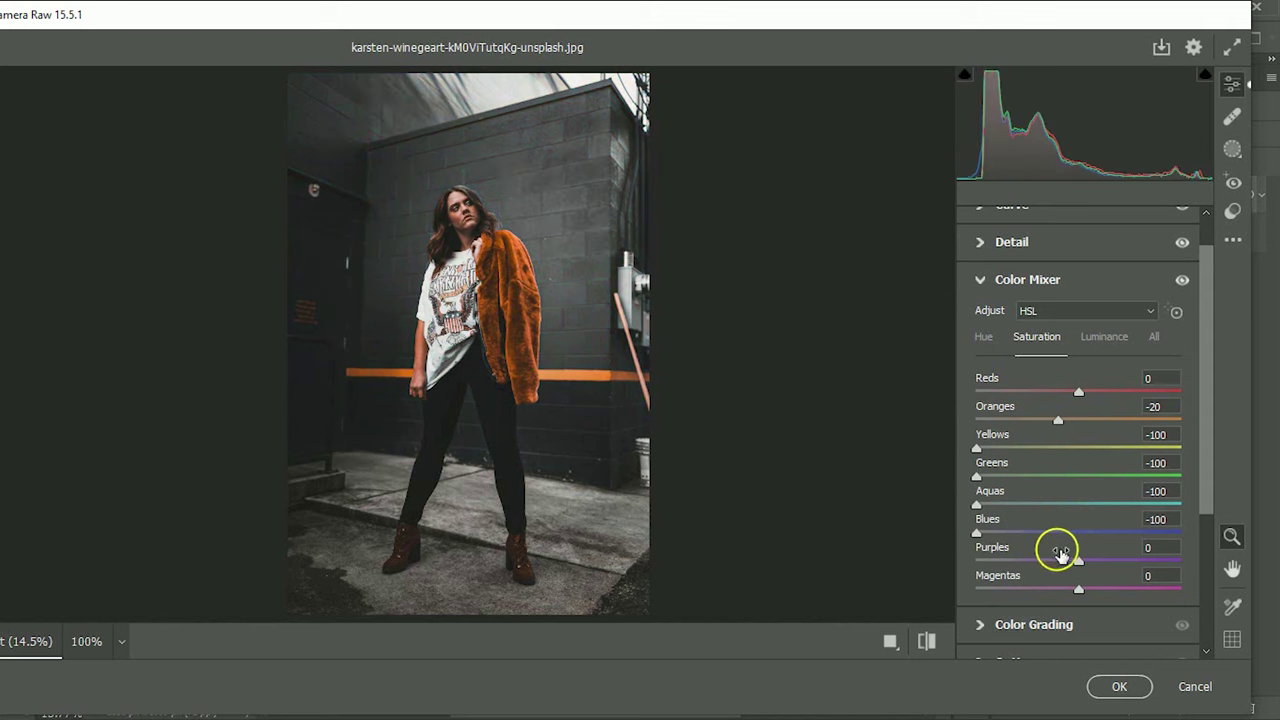
drag(1079, 560, 953, 568)
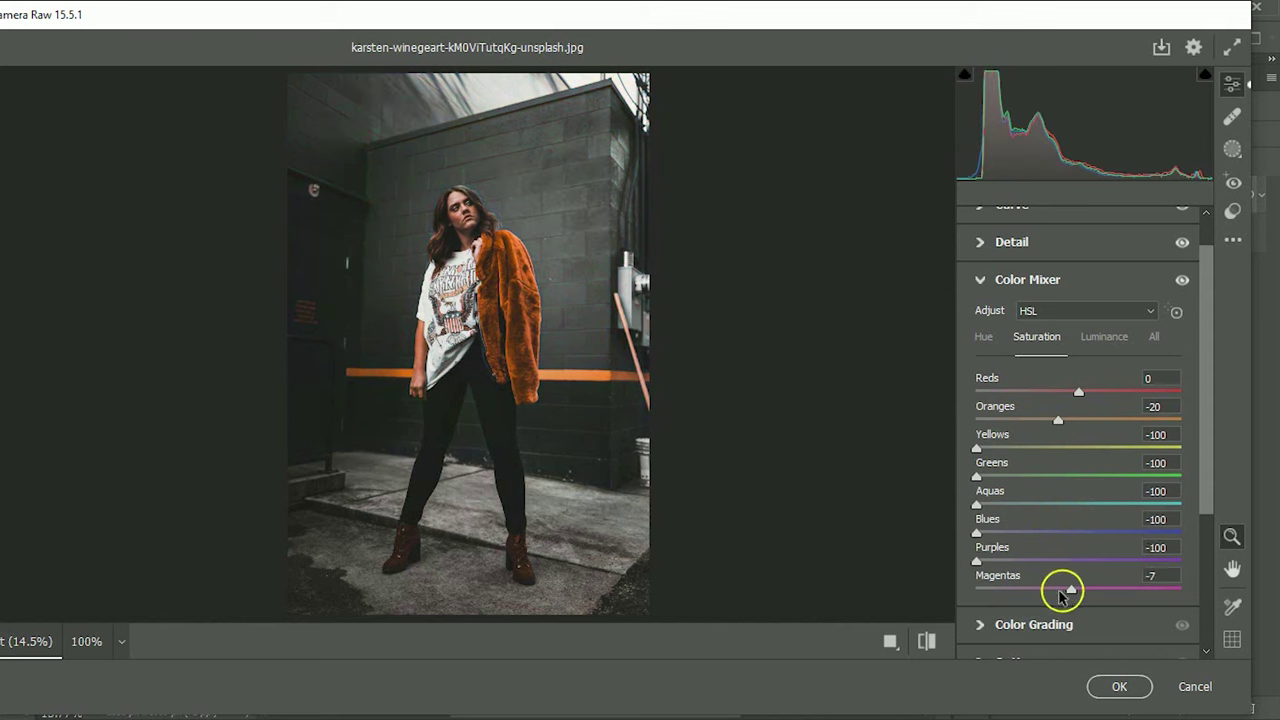
drag(1077, 588, 930, 586)
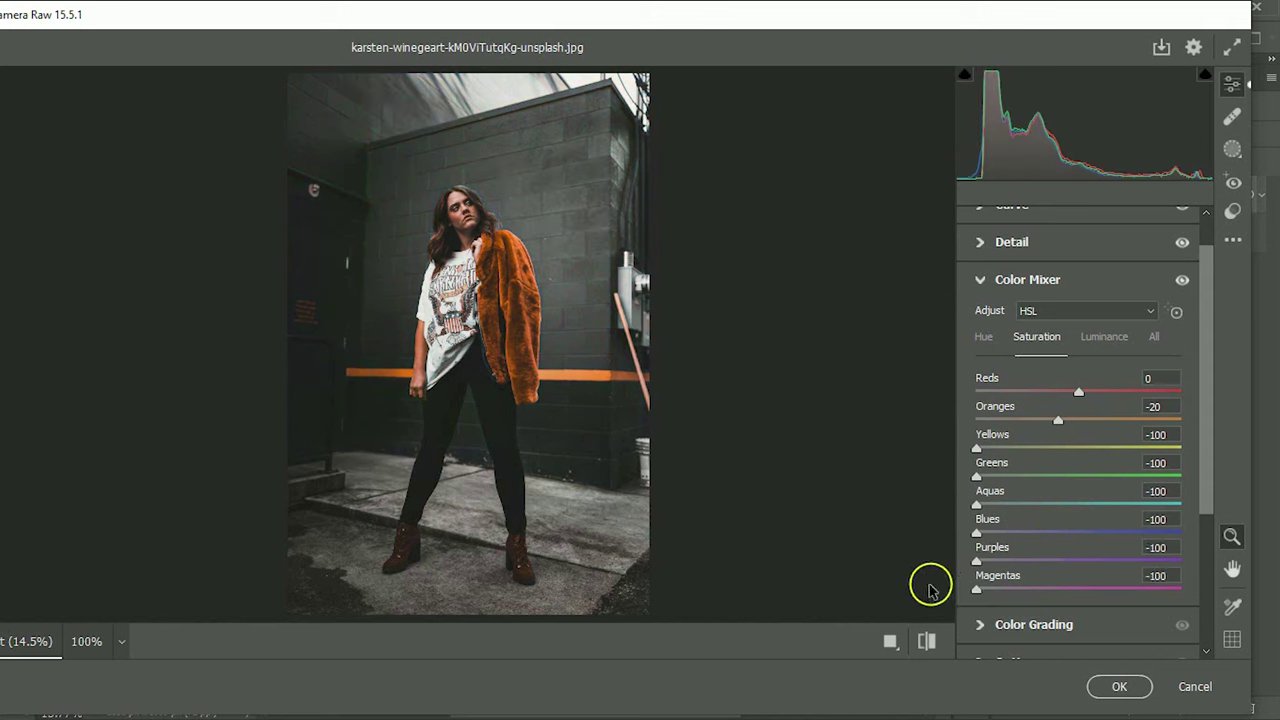
Step: Set Luminance to +15 for Reds, Oranges, Yellows and Greens
click(1102, 337)
text(1)
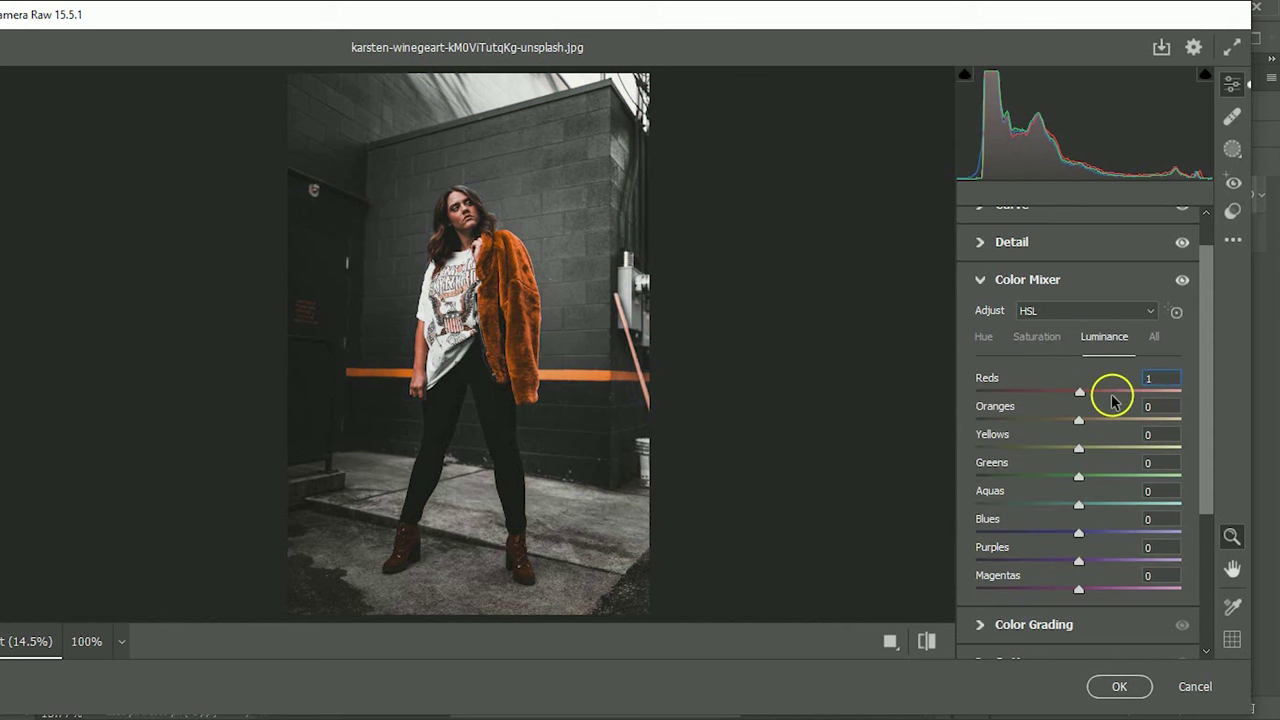
text(5)
click(1170, 407)
text(5)
click(1155, 434)
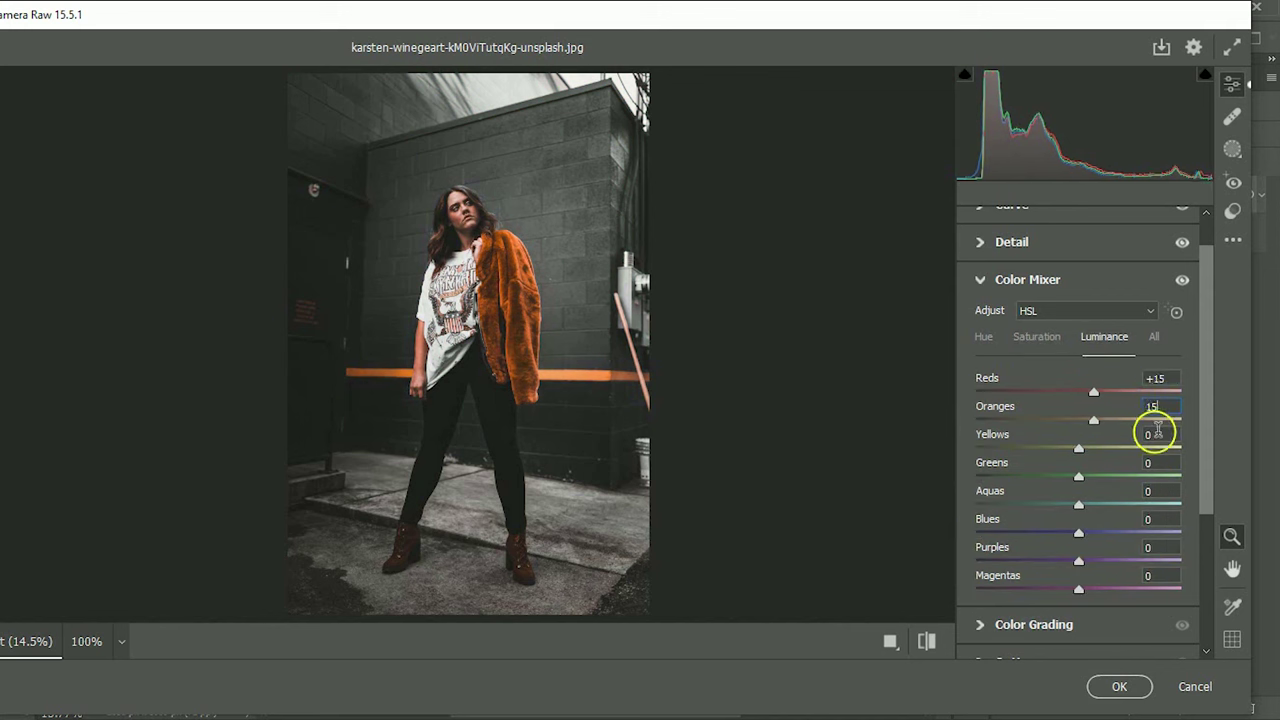
text(15)
click(1170, 460)
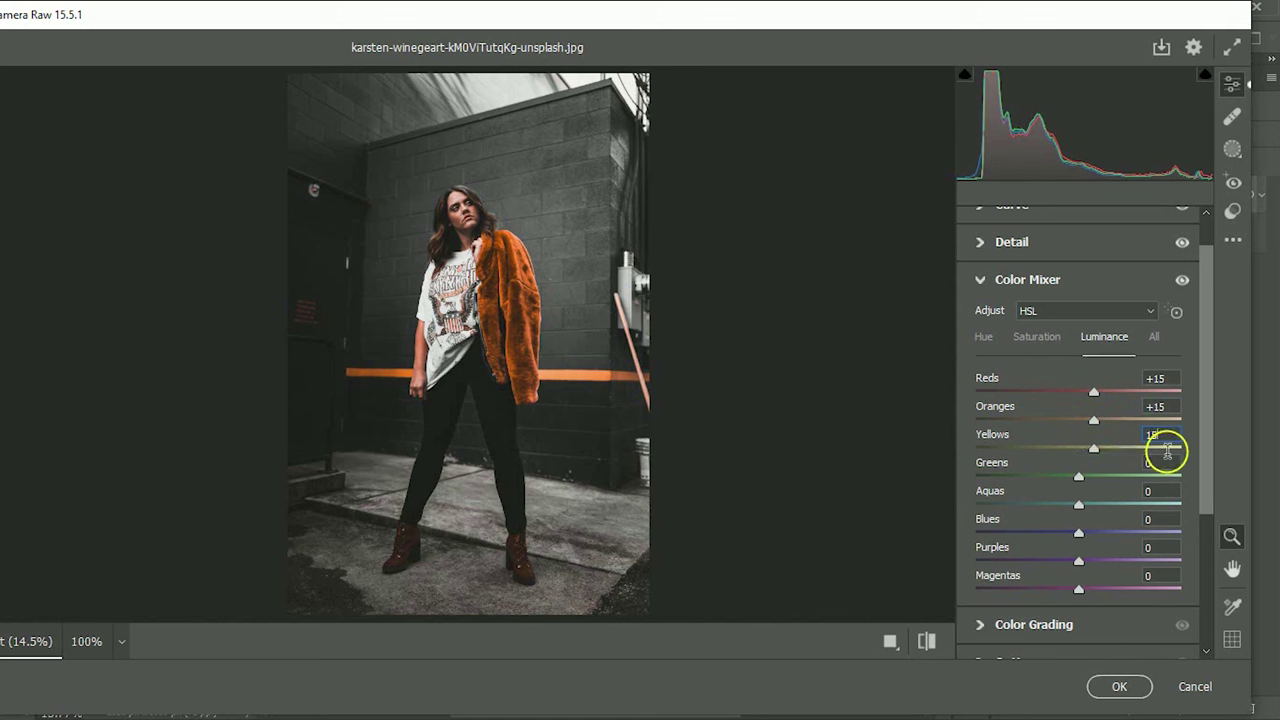
text(15)
Step: Set Luminance to +15 for Aquas, Blues, Purples and Magentas
click(1151, 491)
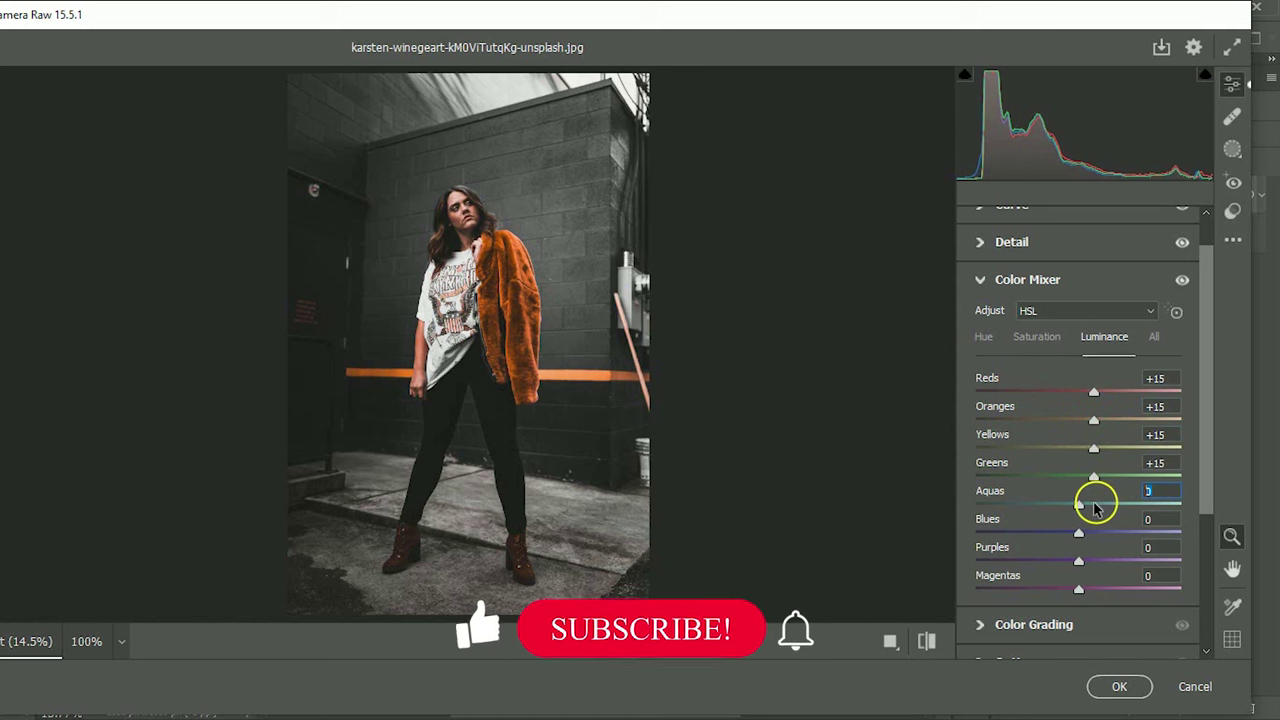
text(15)
click(1160, 519)
text(15)
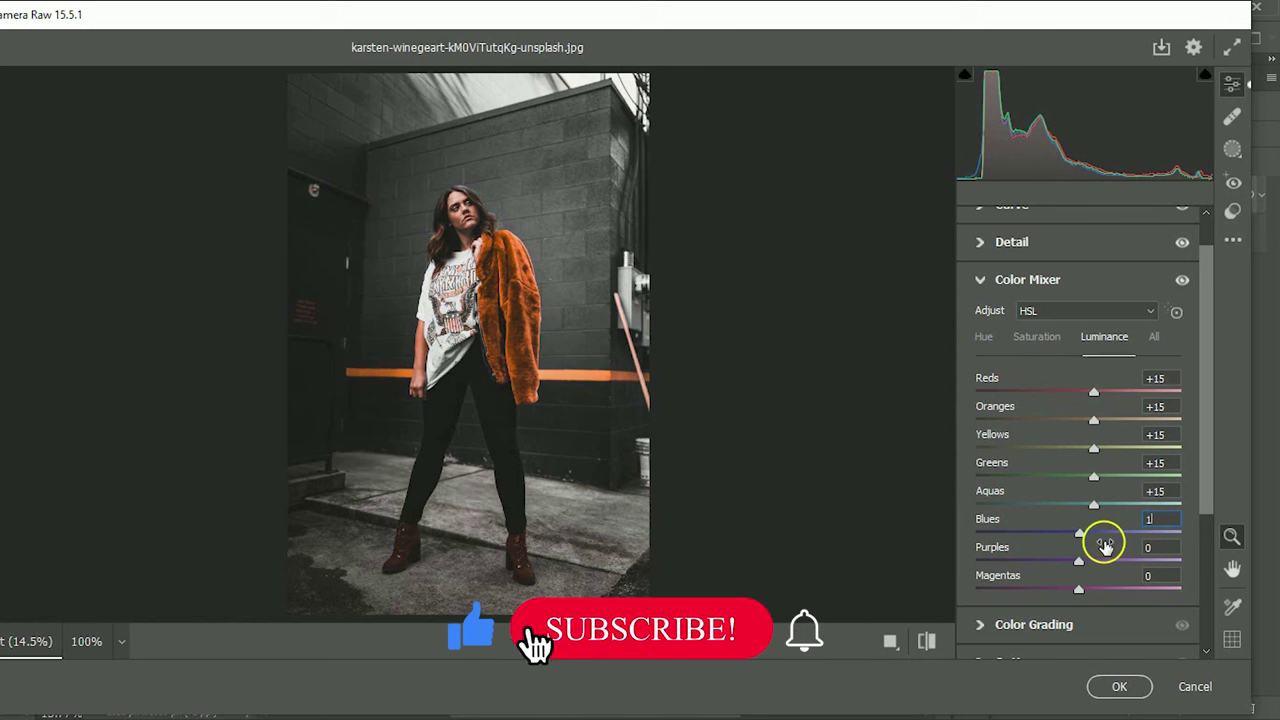
click(1148, 547)
text(15)
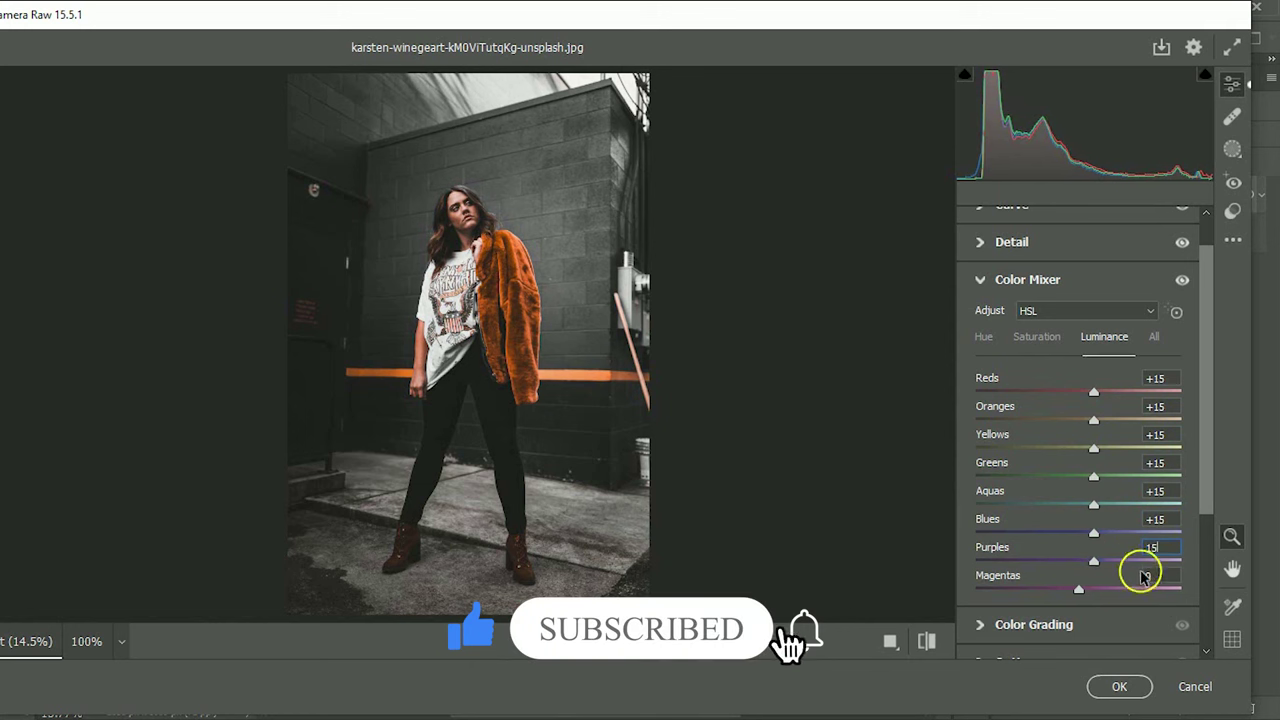
click(1148, 575)
text(15)
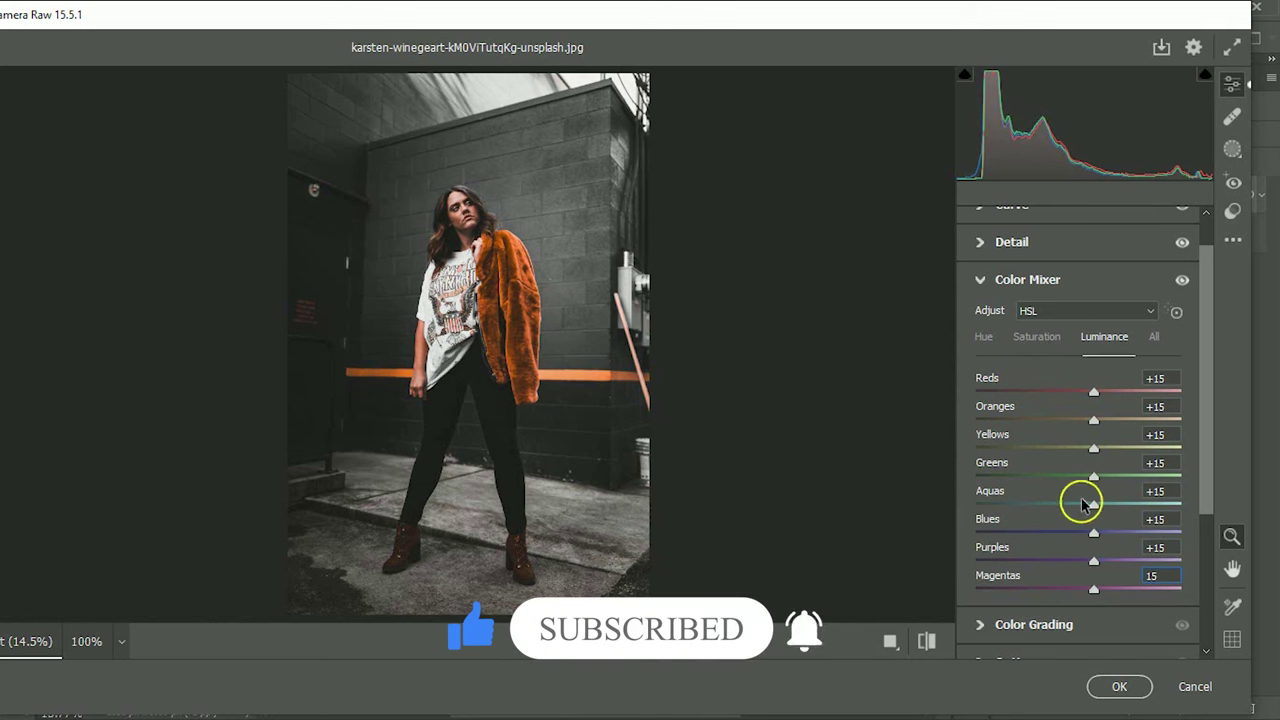
click(980, 279)
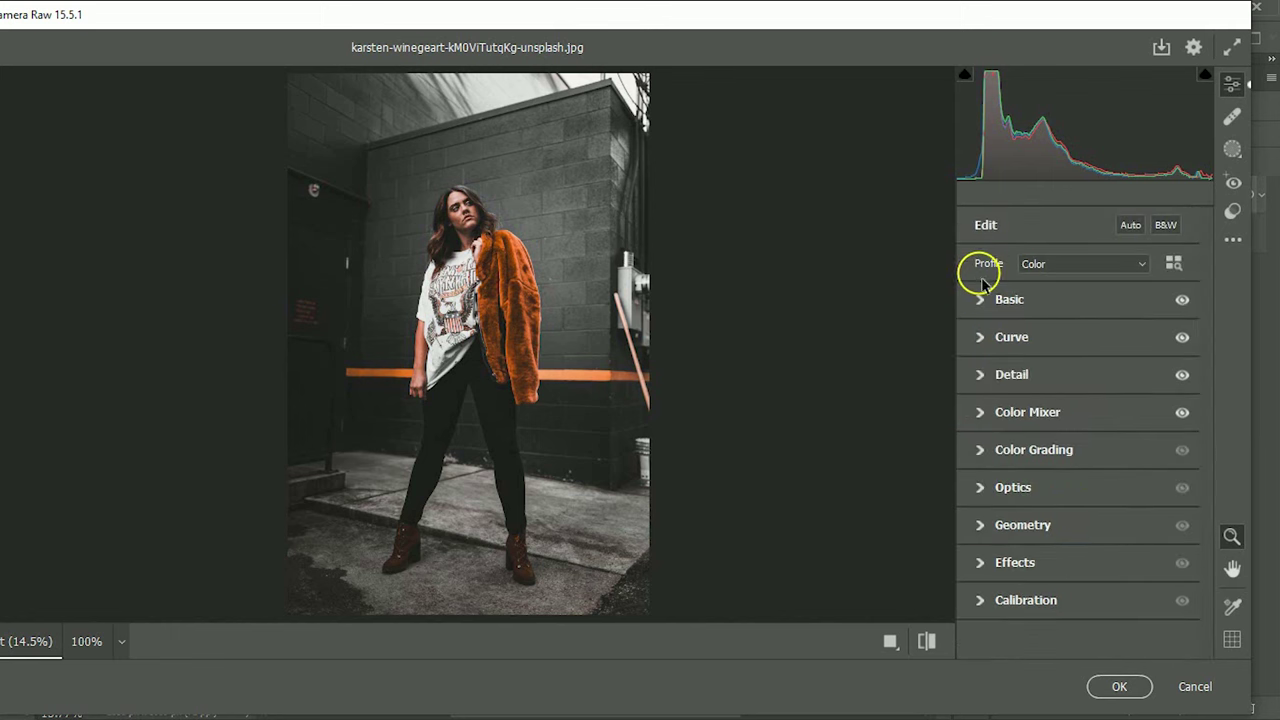
Step: In Color Grading, tint the Highlights with hue 20 at saturation 10
click(979, 452)
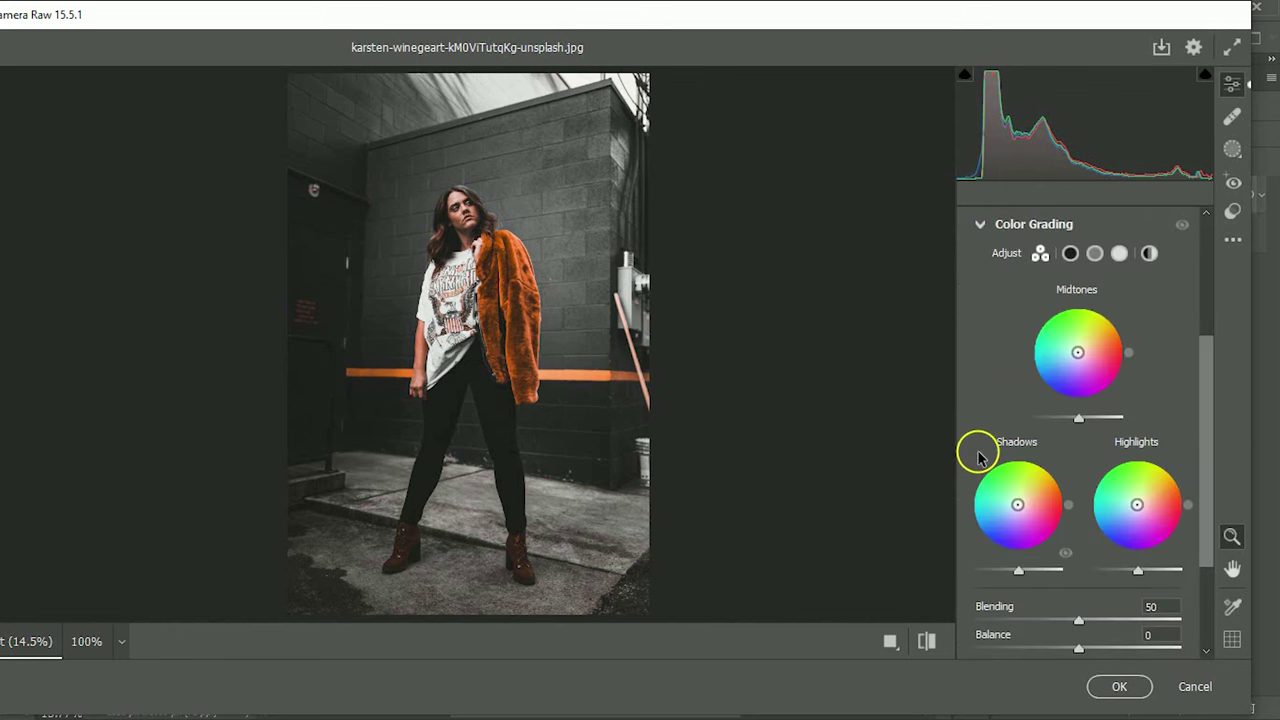
click(1121, 254)
drag(977, 514, 1016, 514)
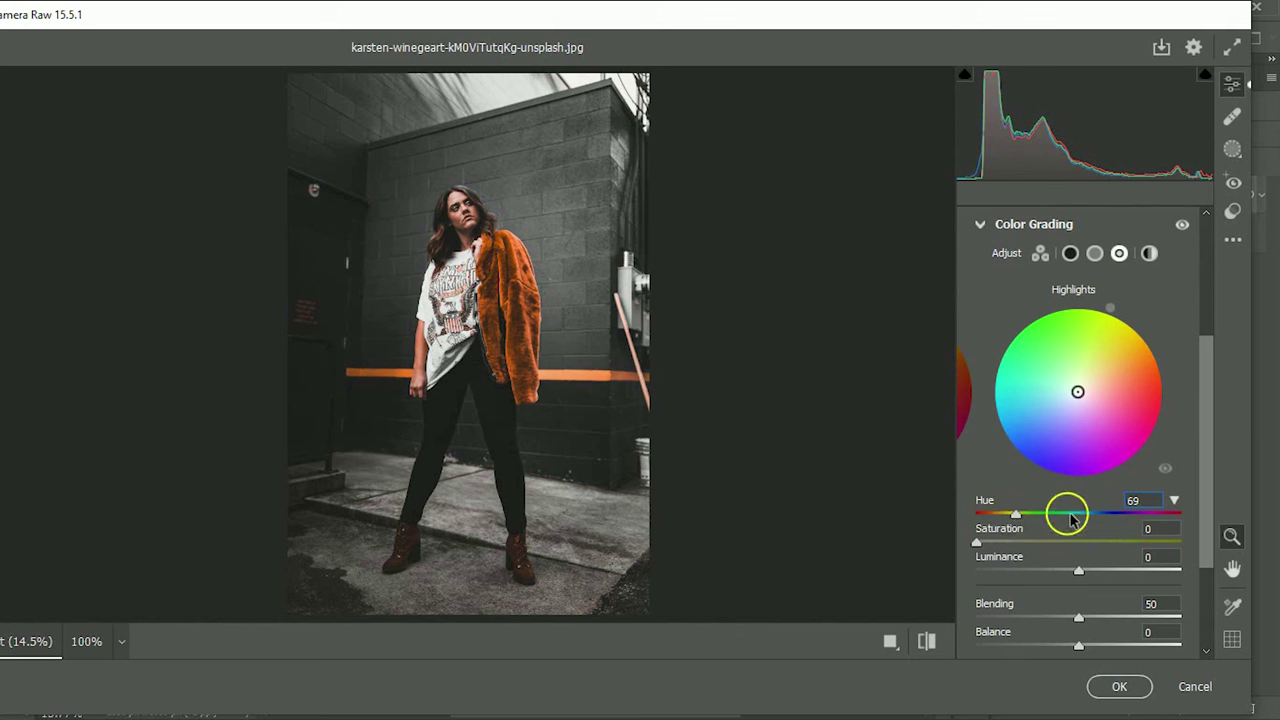
click(1140, 500)
text(20)
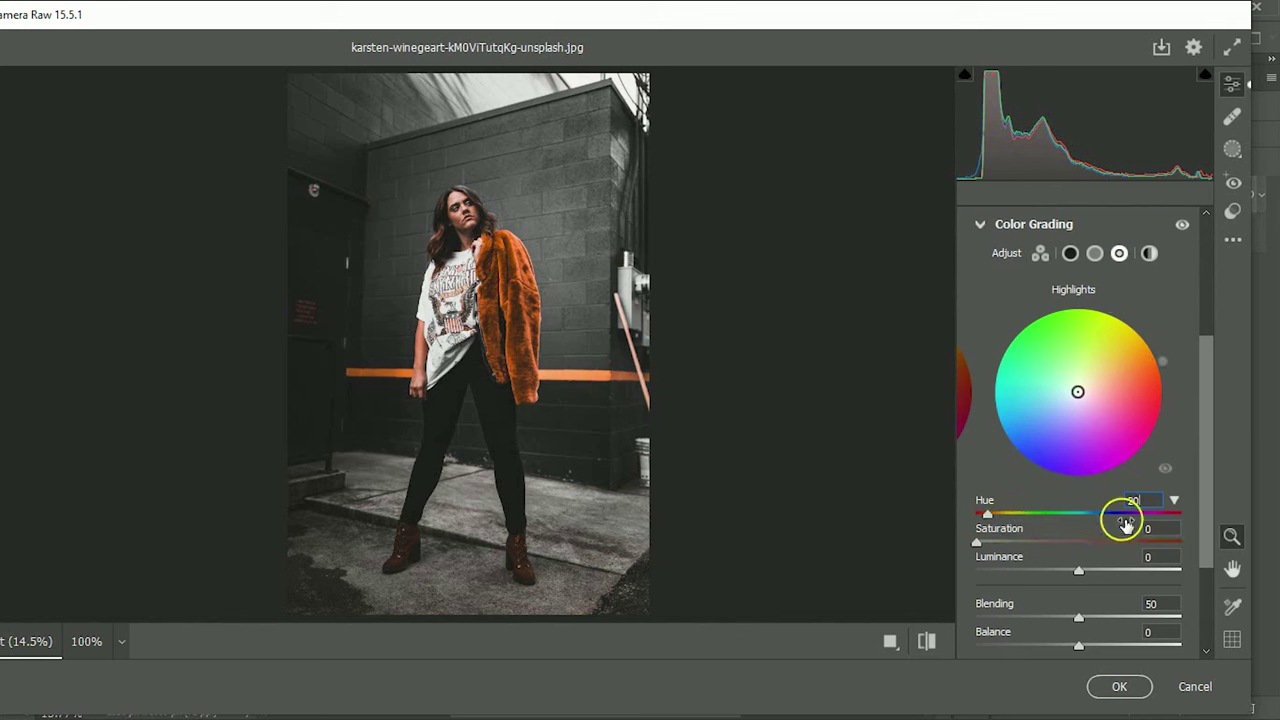
click(1145, 528)
text(10)
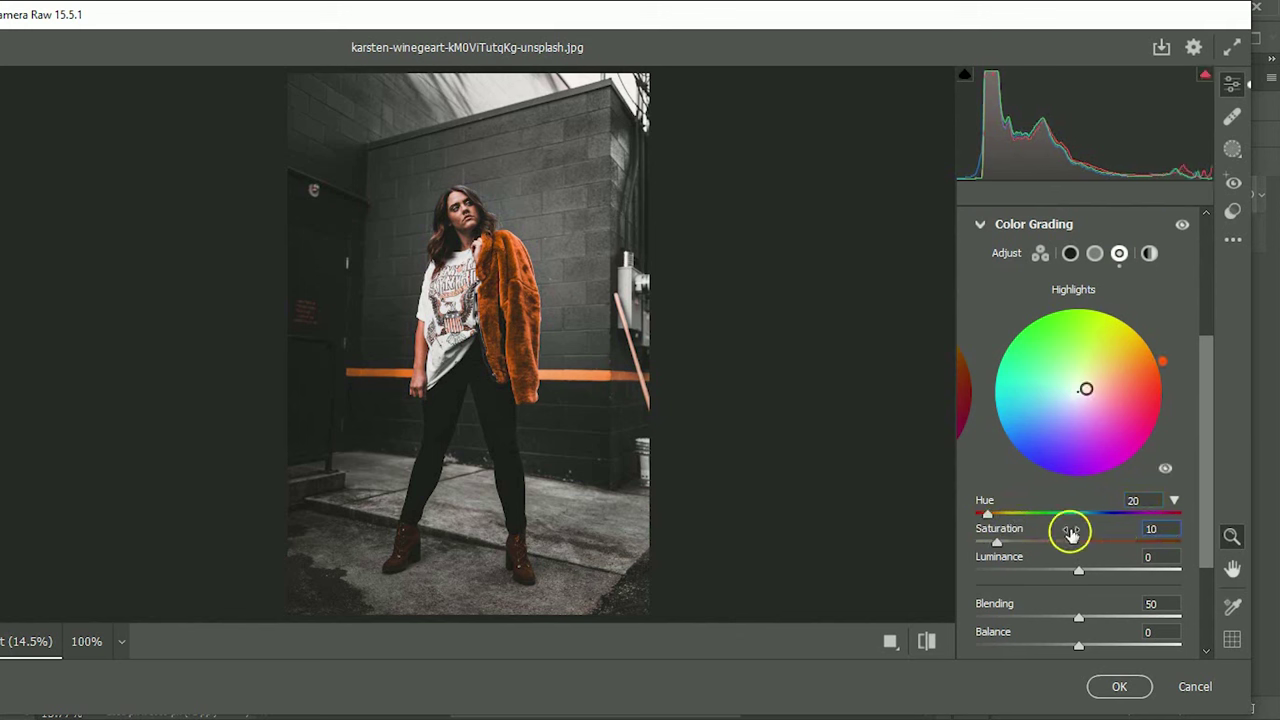
Step: Tint the Midtones with hue 230 at saturation 10
click(1094, 253)
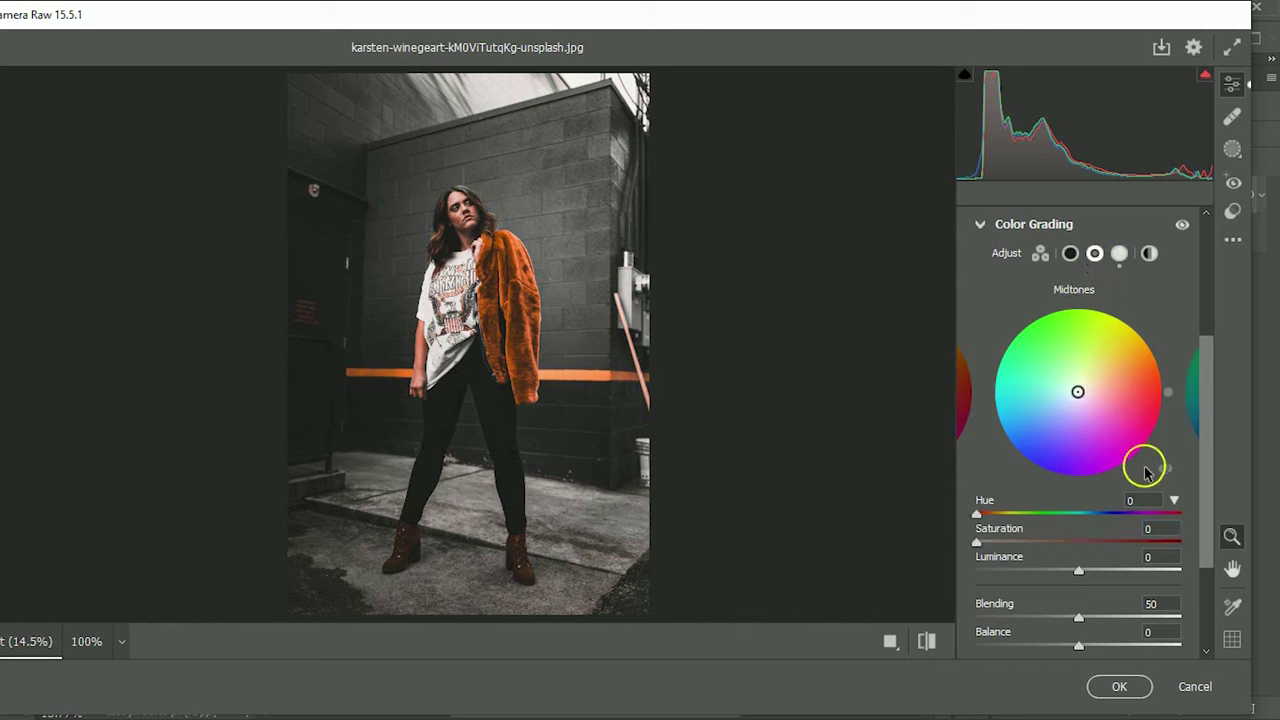
click(1130, 499)
text(230)
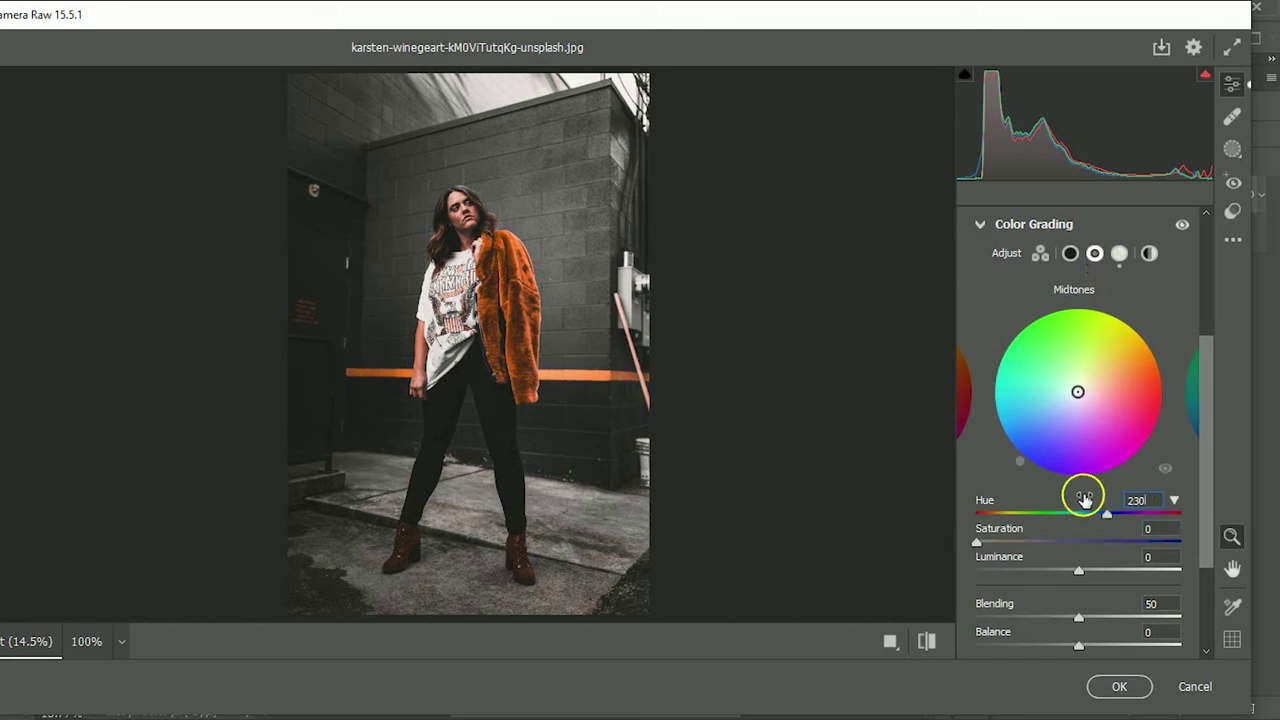
click(1135, 524)
click(1156, 528)
text(10)
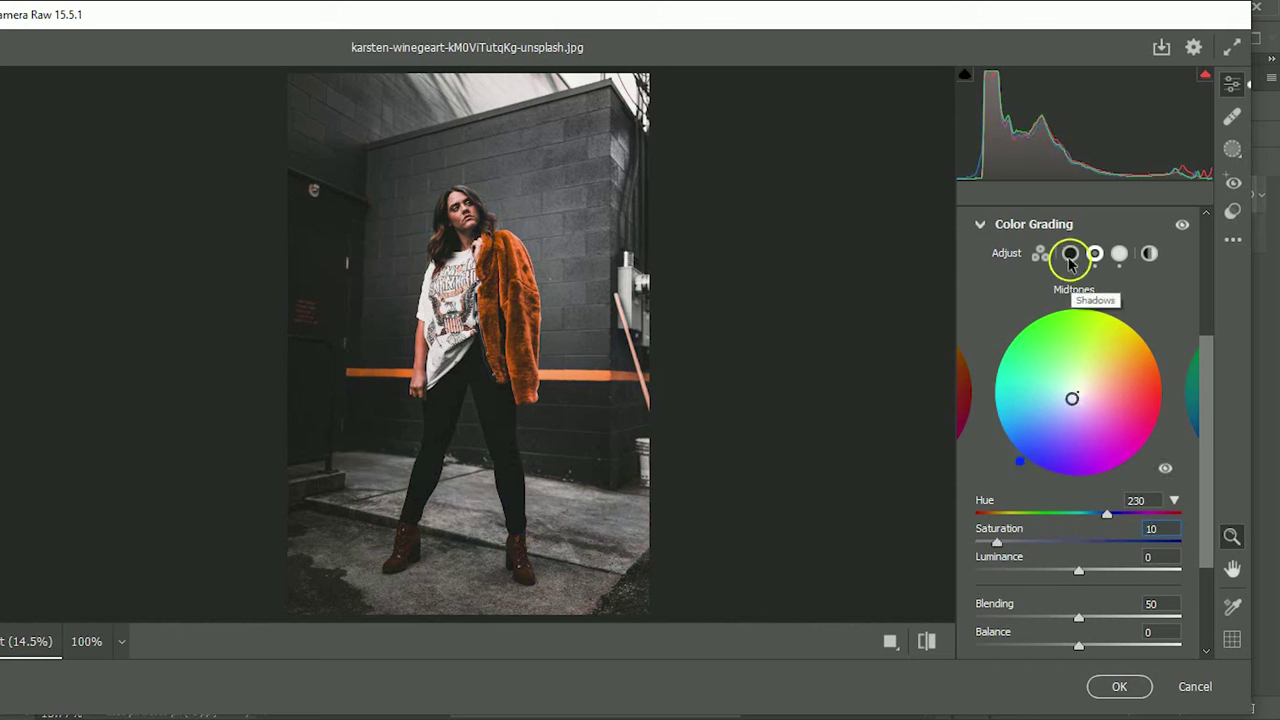
Step: Tint the Shadows with hue 200
click(1070, 253)
click(1129, 498)
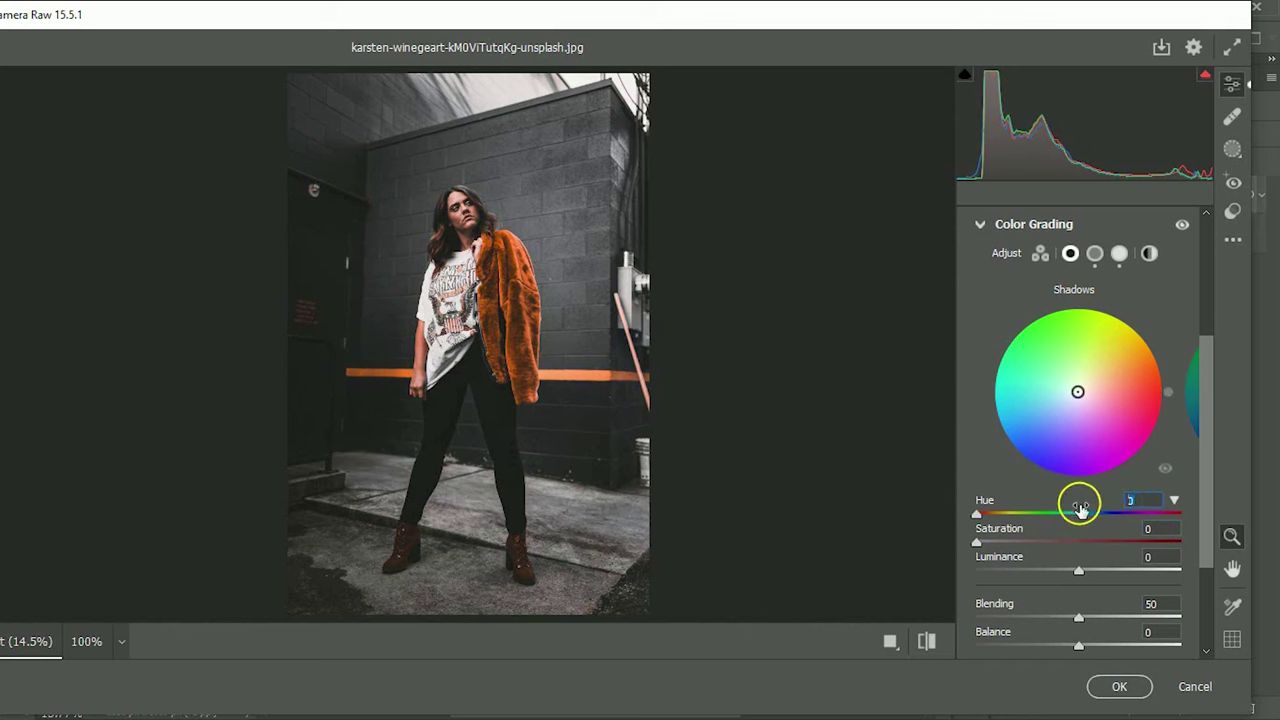
text(200)
click(1150, 526)
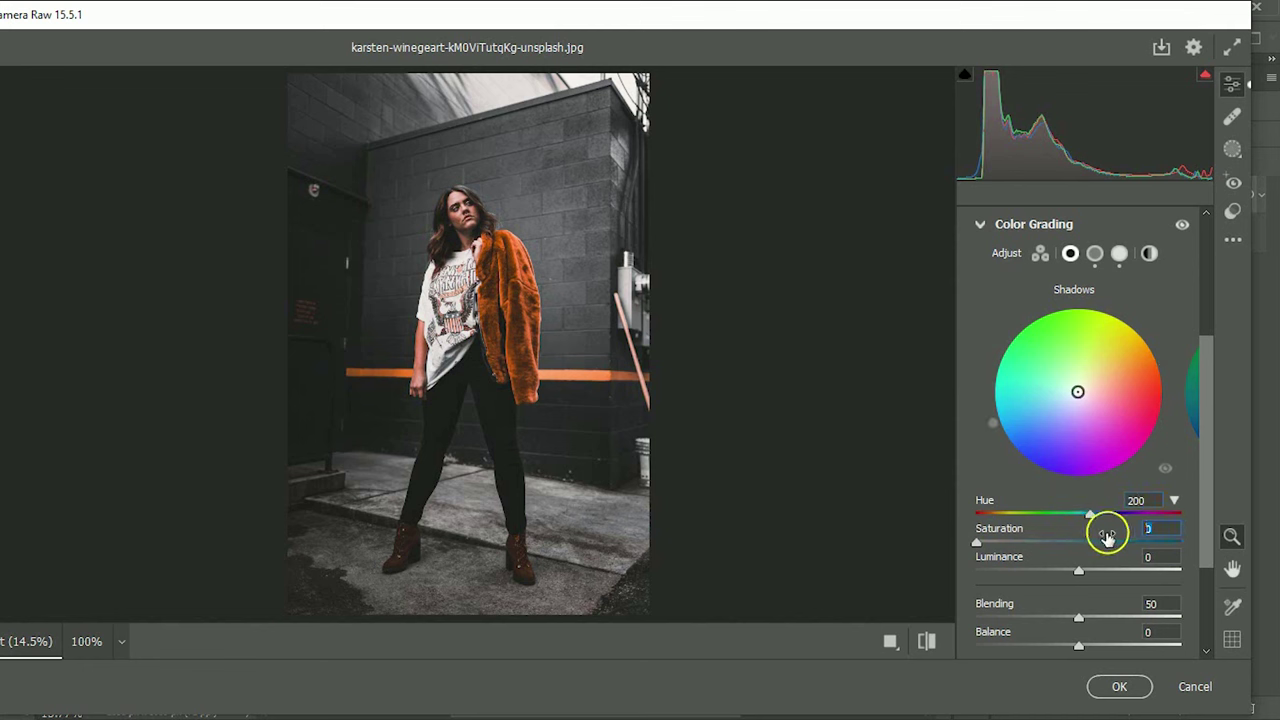
Step: Set Shadows saturation to 10 and Vignetting to -10
text(10)
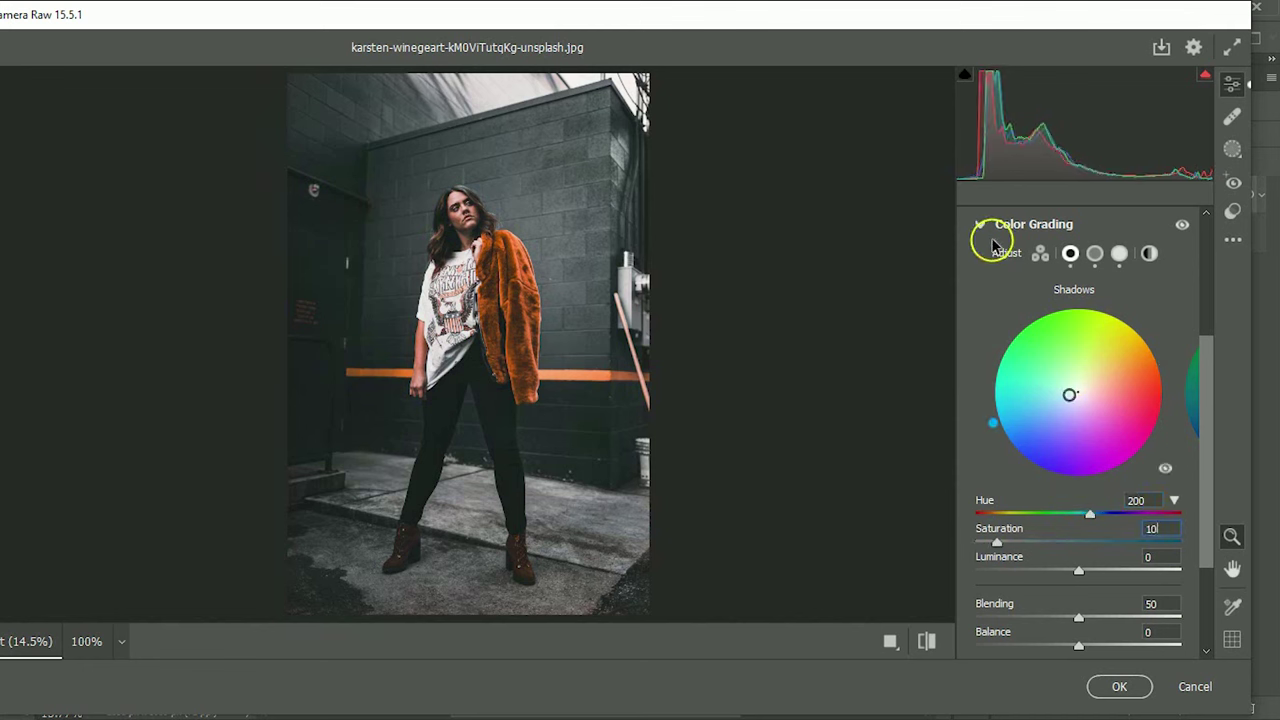
click(981, 225)
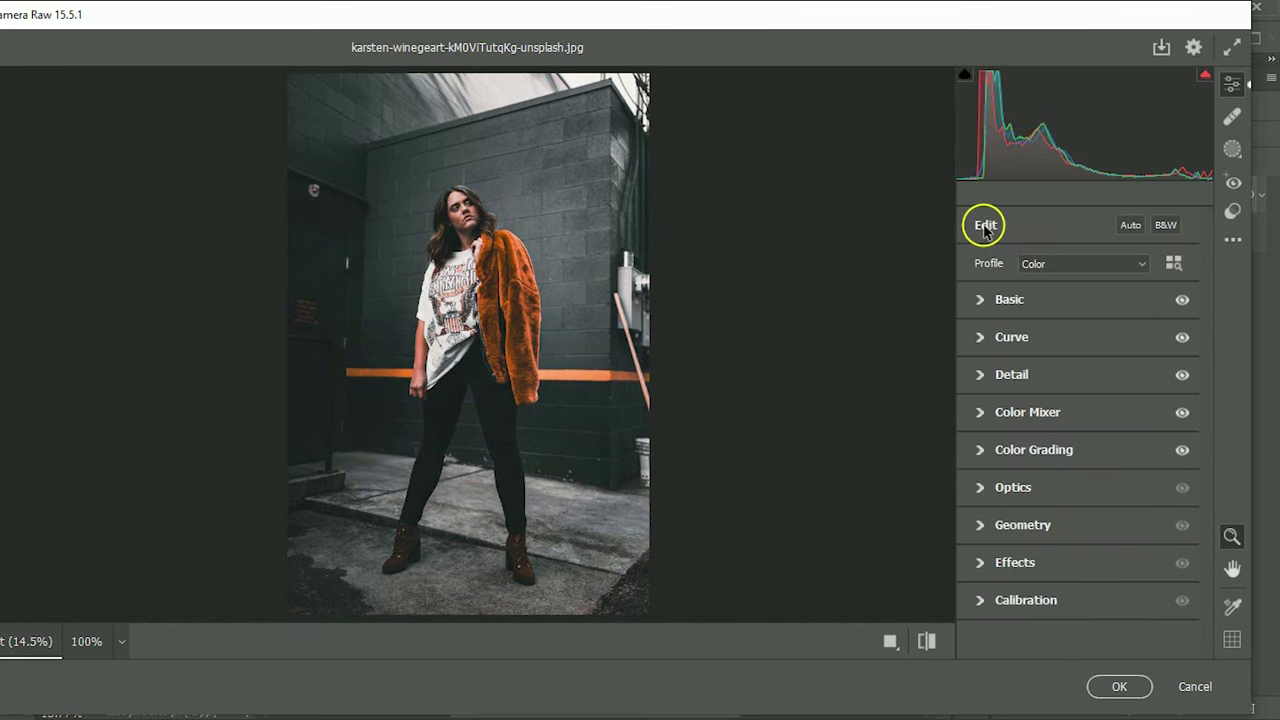
click(979, 570)
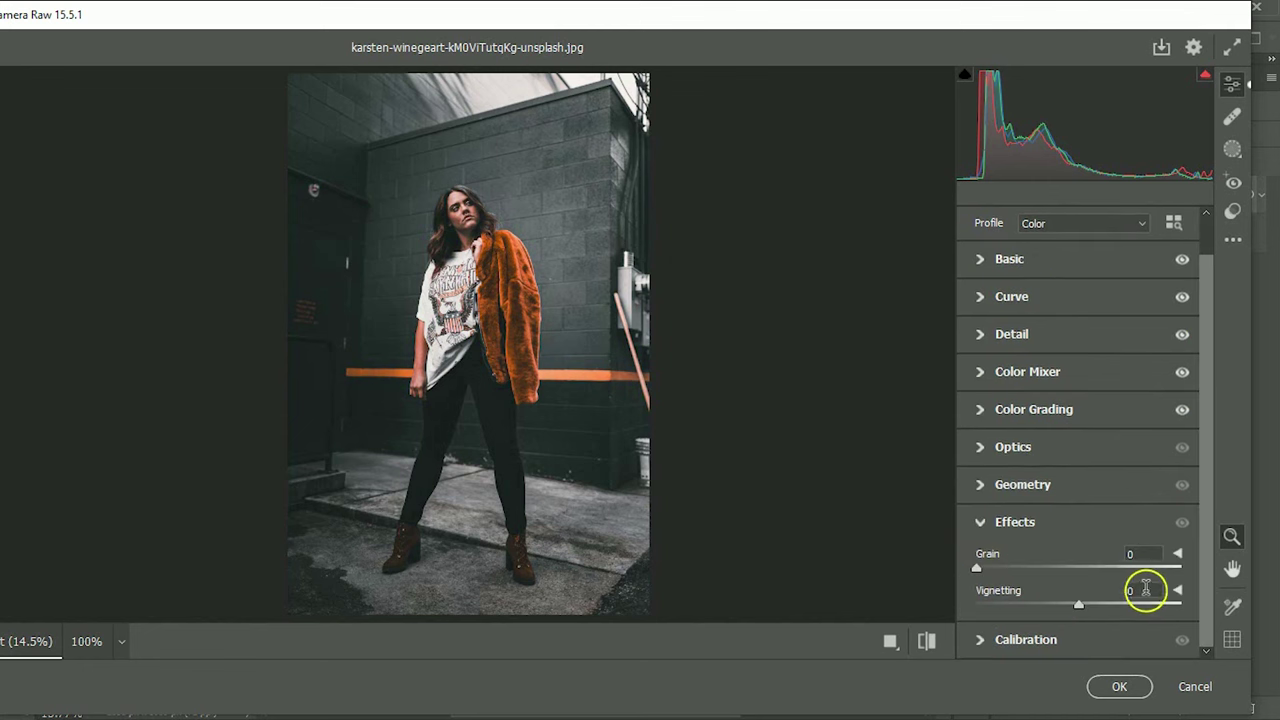
text(0)
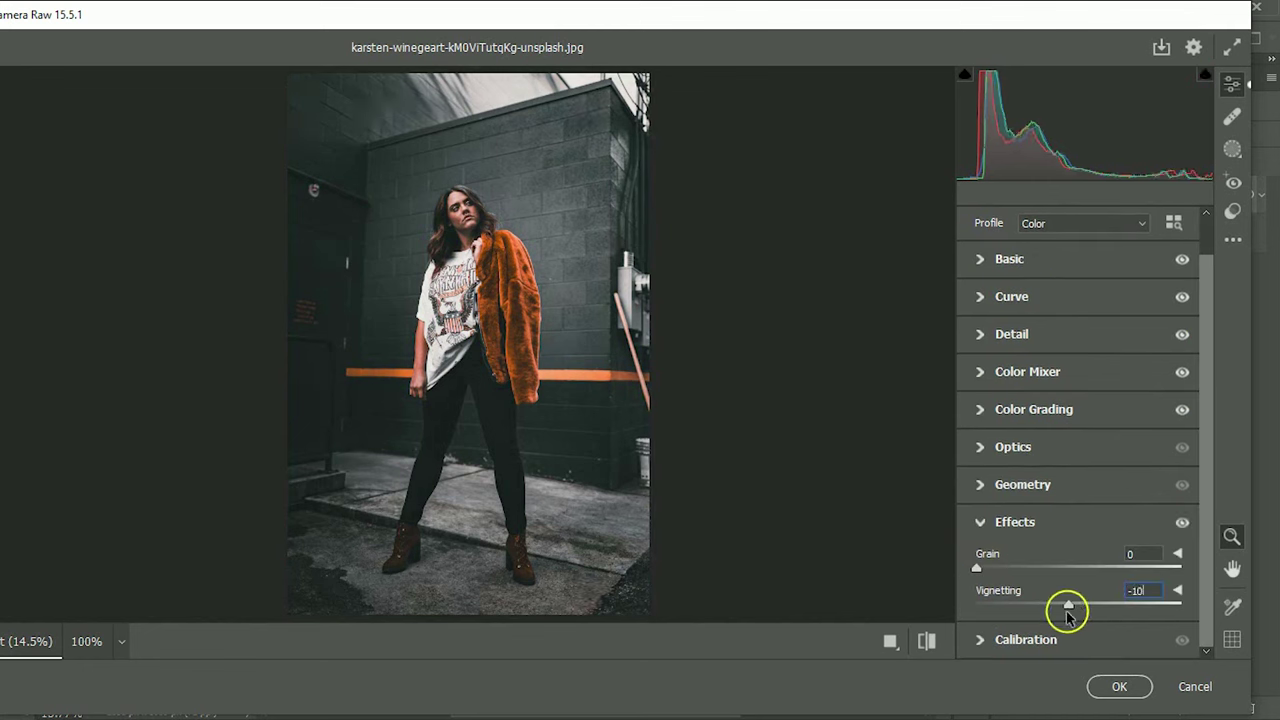
click(980, 522)
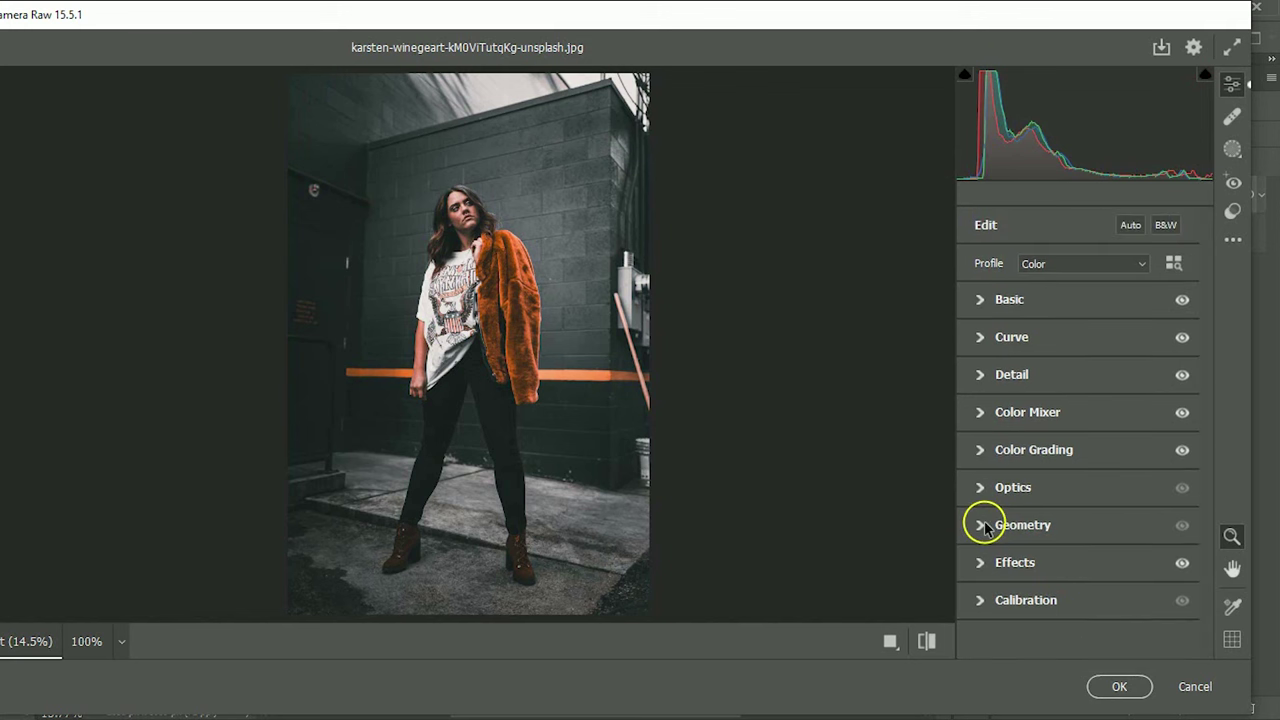
Step: Set the Calibration Red Primary Hue to +30
click(980, 600)
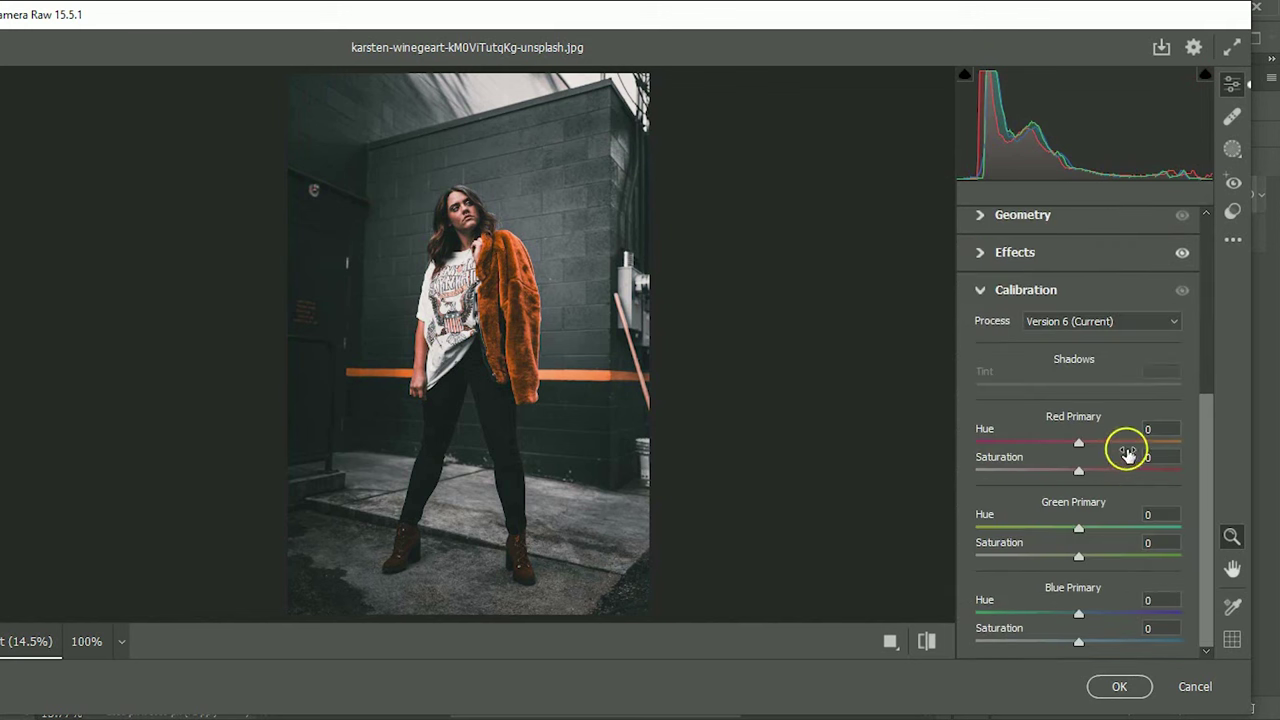
click(1152, 428)
text(30)
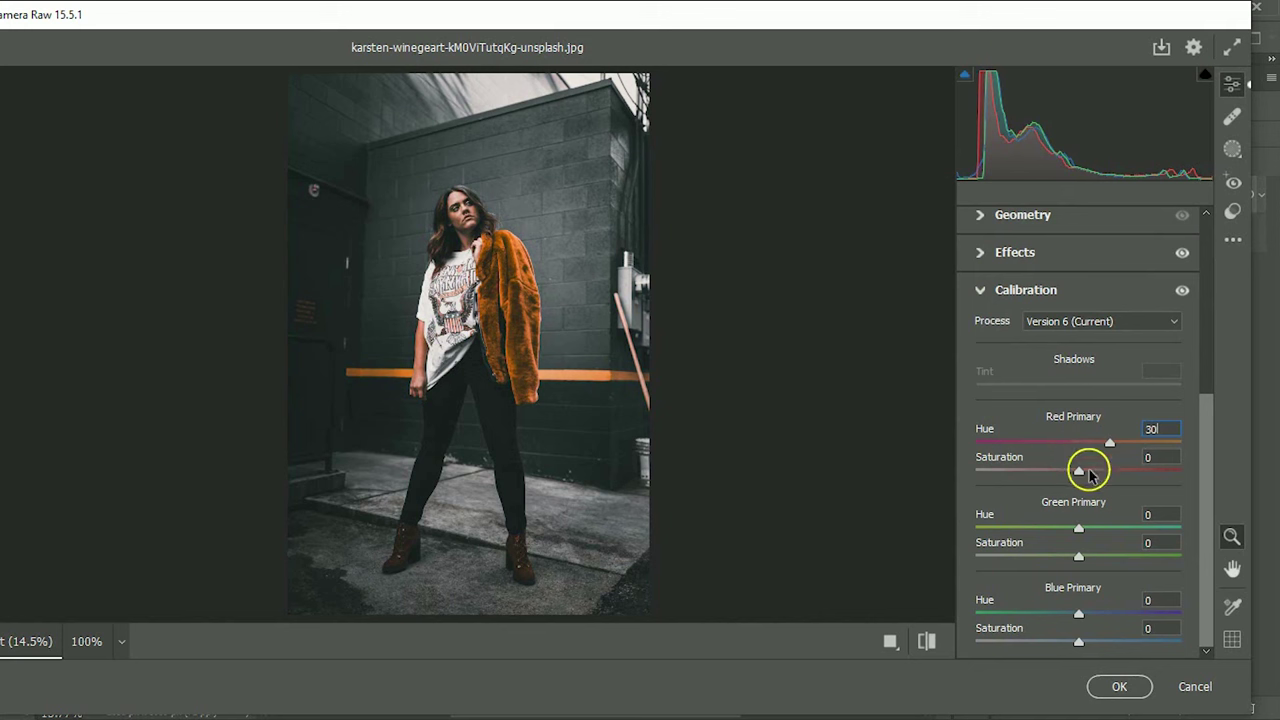
click(1155, 514)
Step: Set Green Primary Hue to 100, save the grade as preset 'Dark Tone', and apply it
text(100)
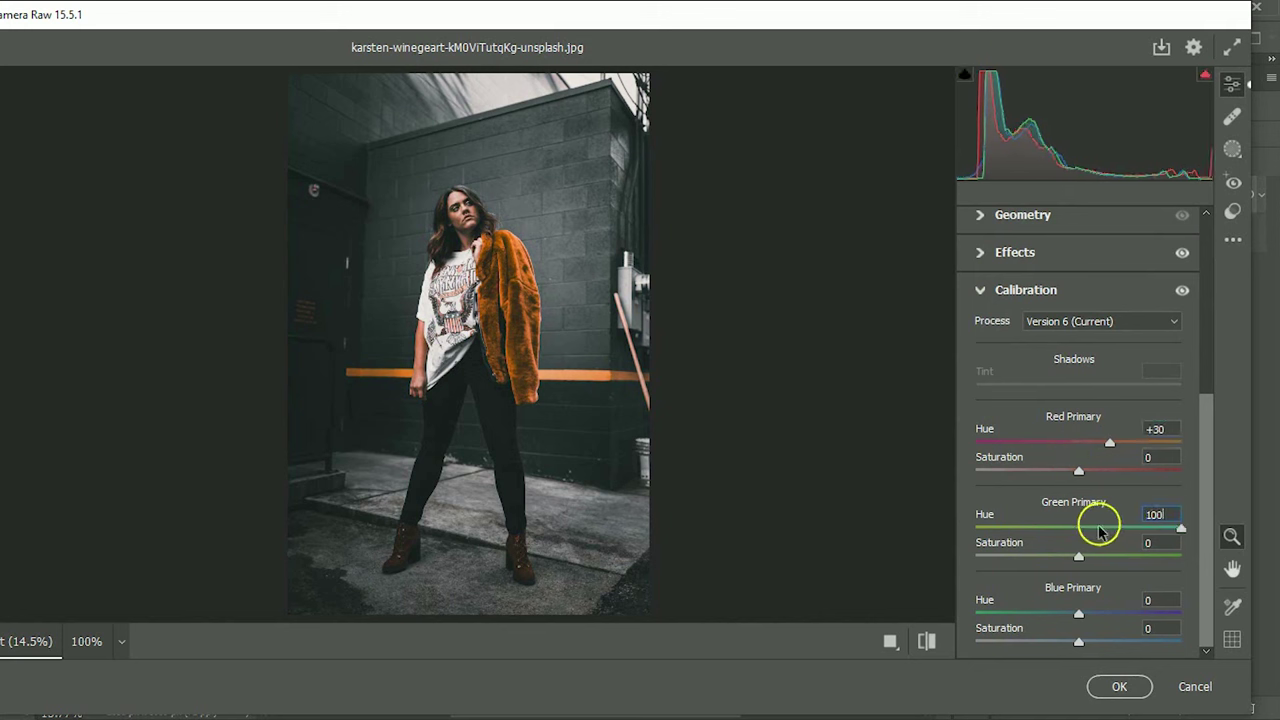
click(982, 291)
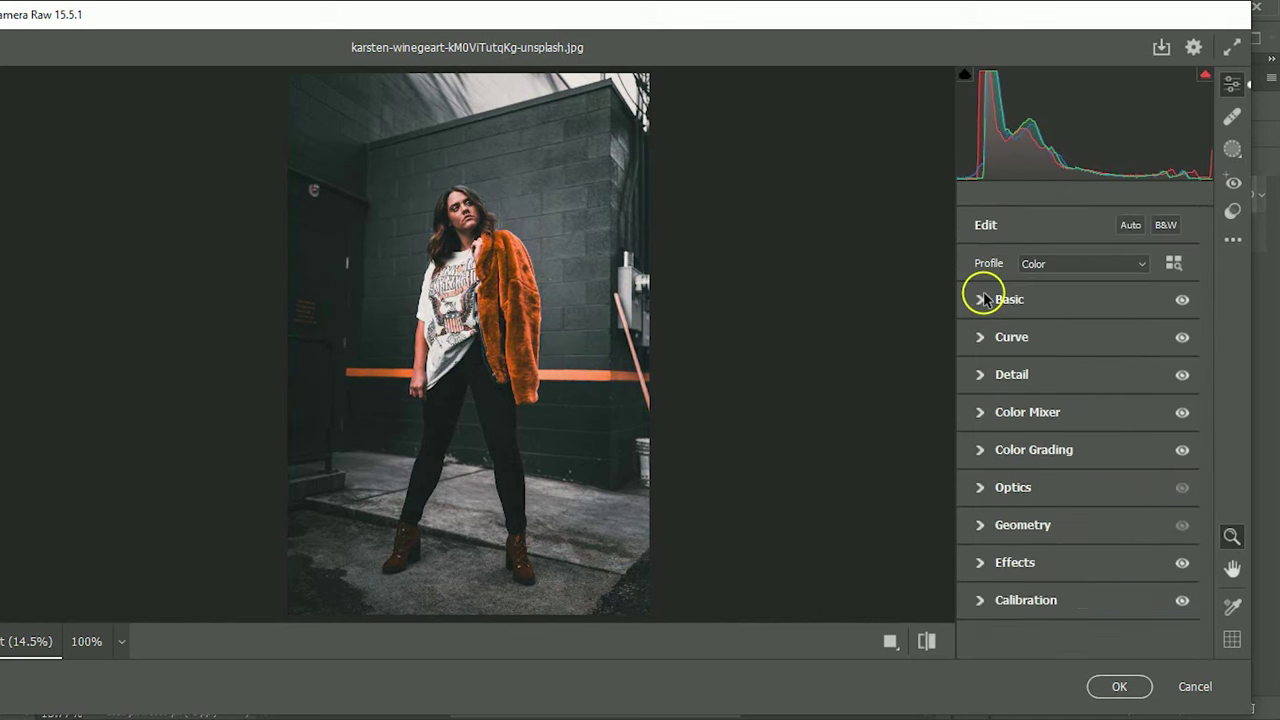
click(1231, 212)
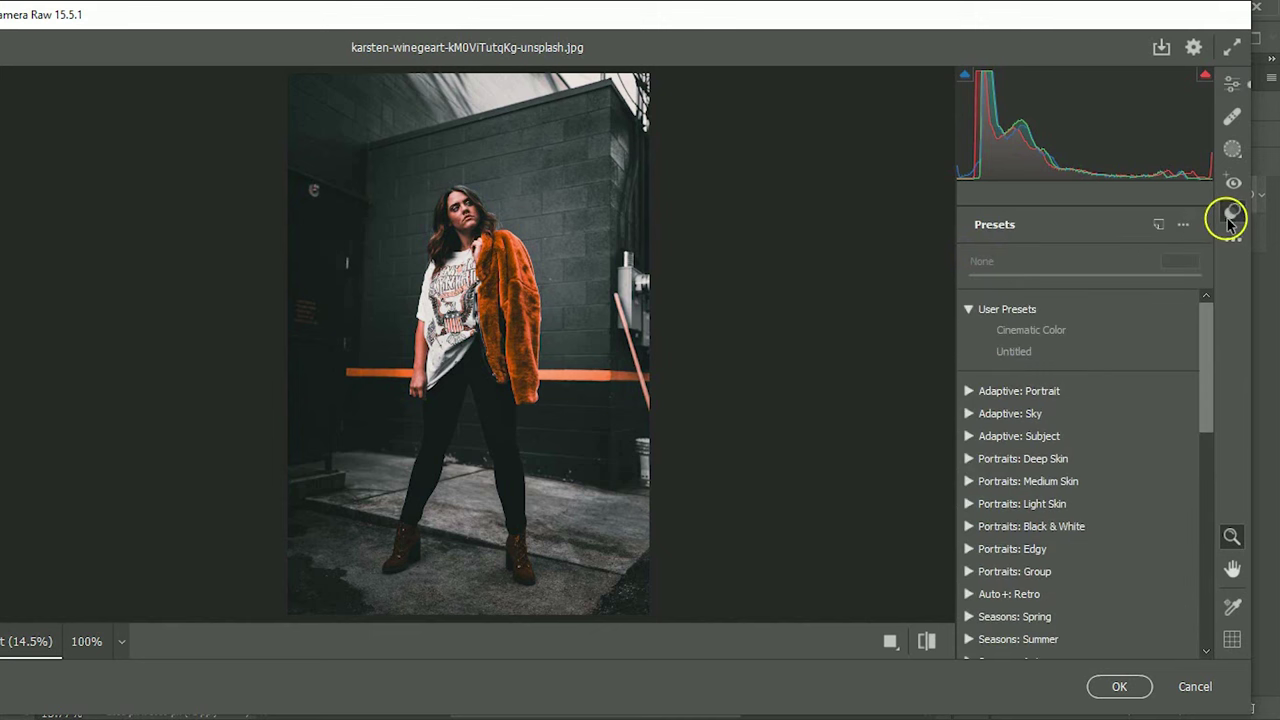
click(1158, 226)
text(Dark Tone)
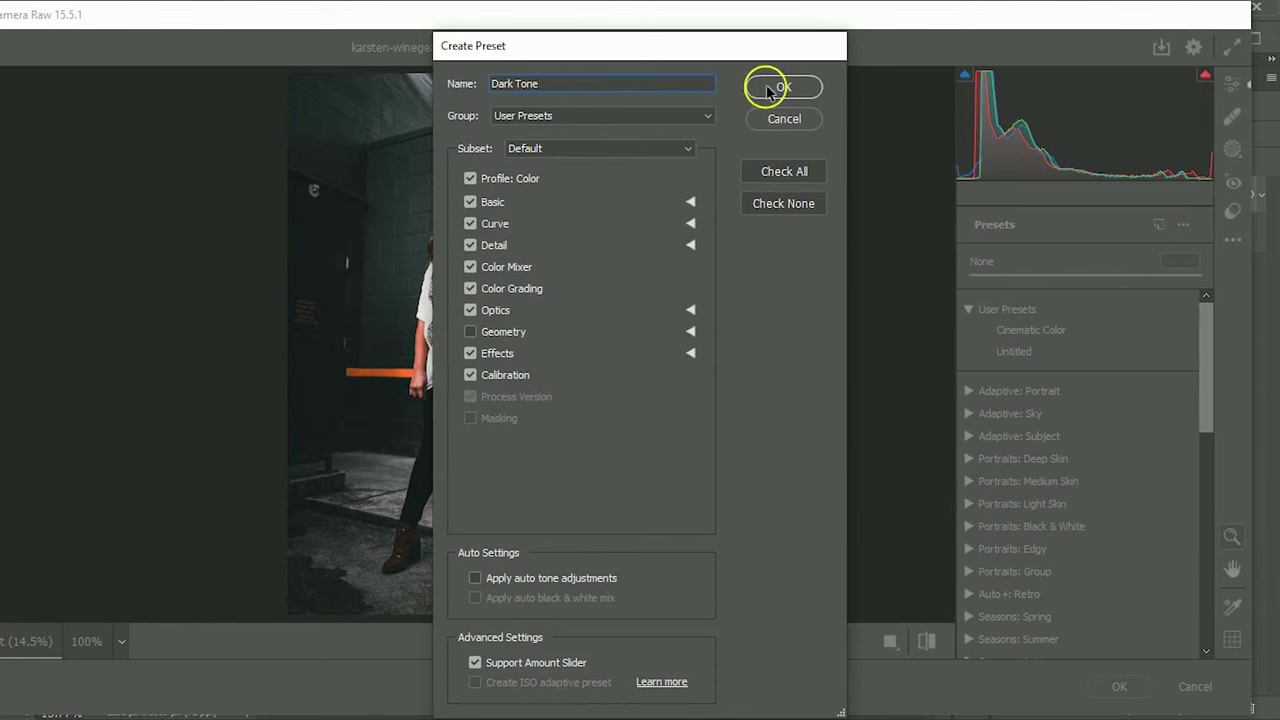
click(768, 87)
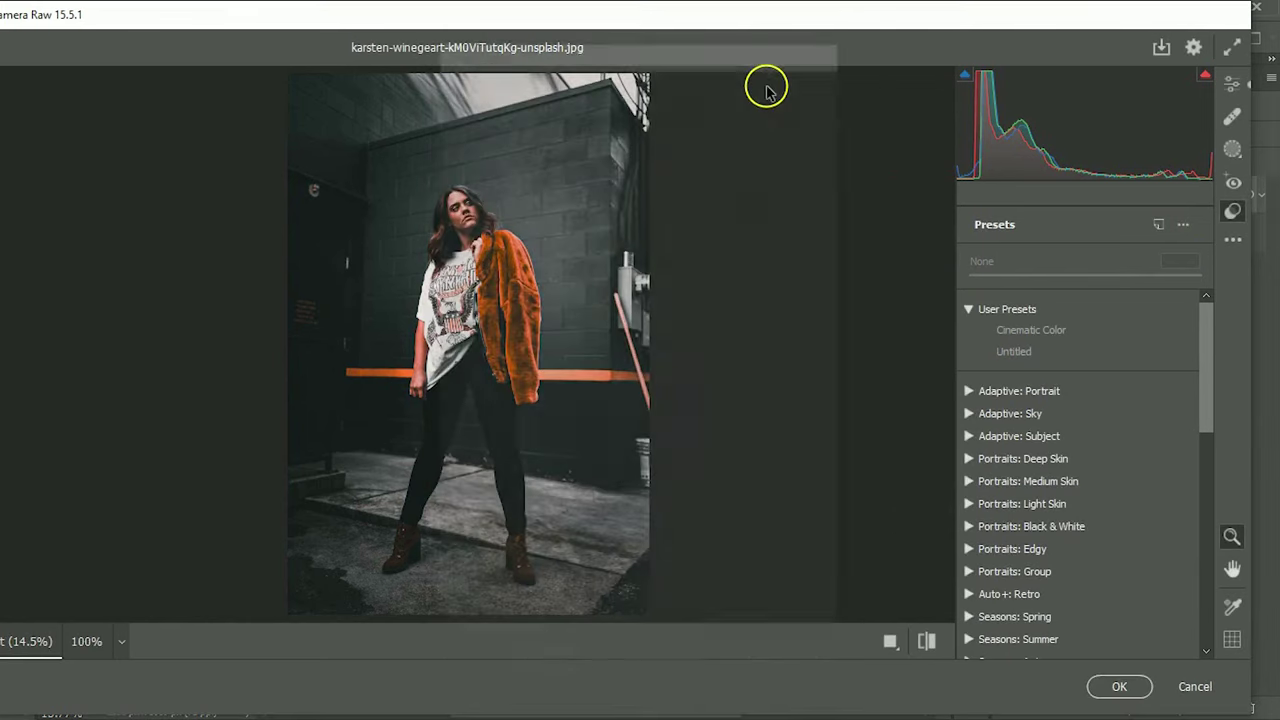
click(1118, 686)
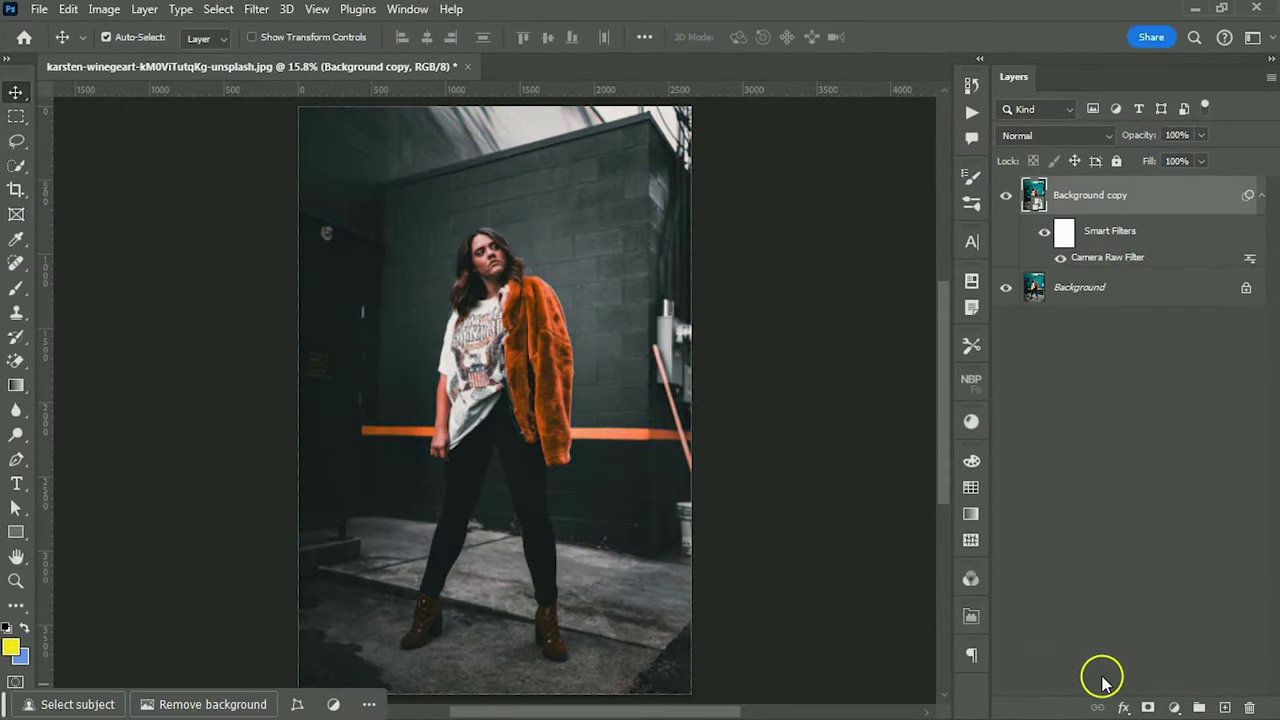
Step: Open the brooke-cagle, pexels-ash-valiente and motorcycle photos together
key(ctrl+o)
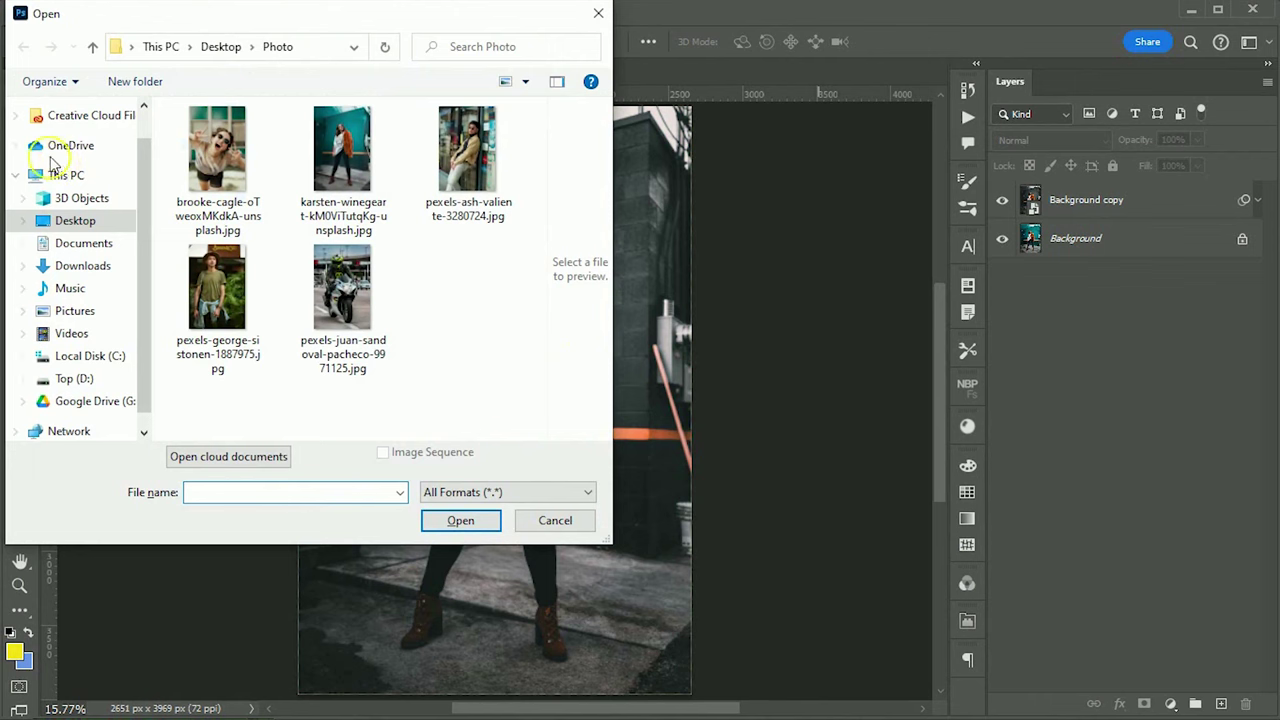
click(205, 150)
ctrl+click(340, 290)
ctrl+click(467, 155)
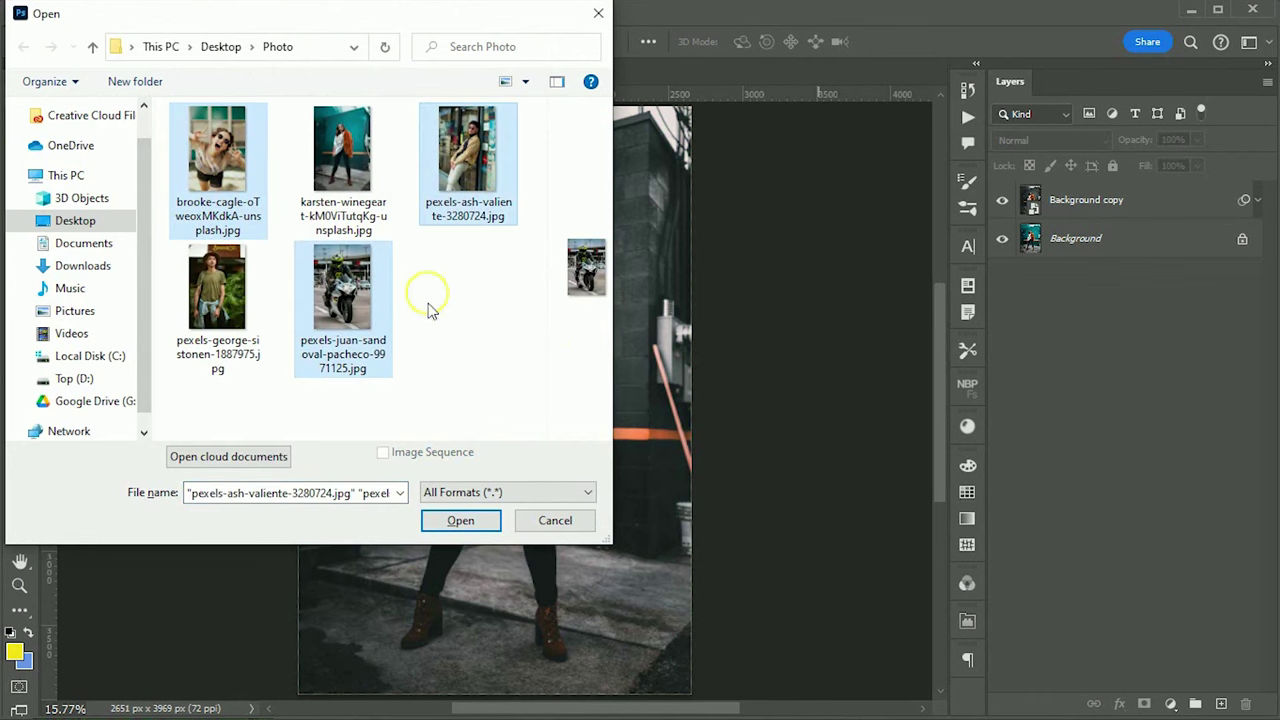
click(460, 520)
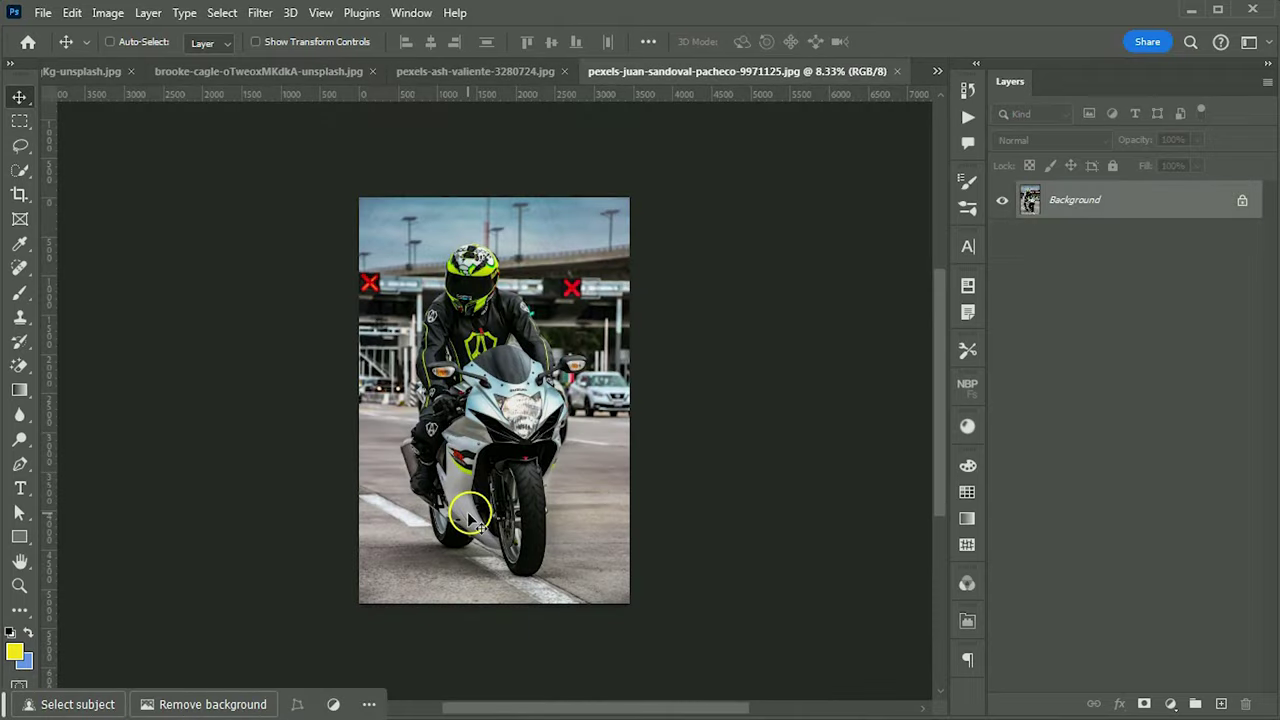
Step: Apply the Dark Tone Camera Raw preset to the motorcycle photo
scroll(468, 516, up, 2)
click(260, 12)
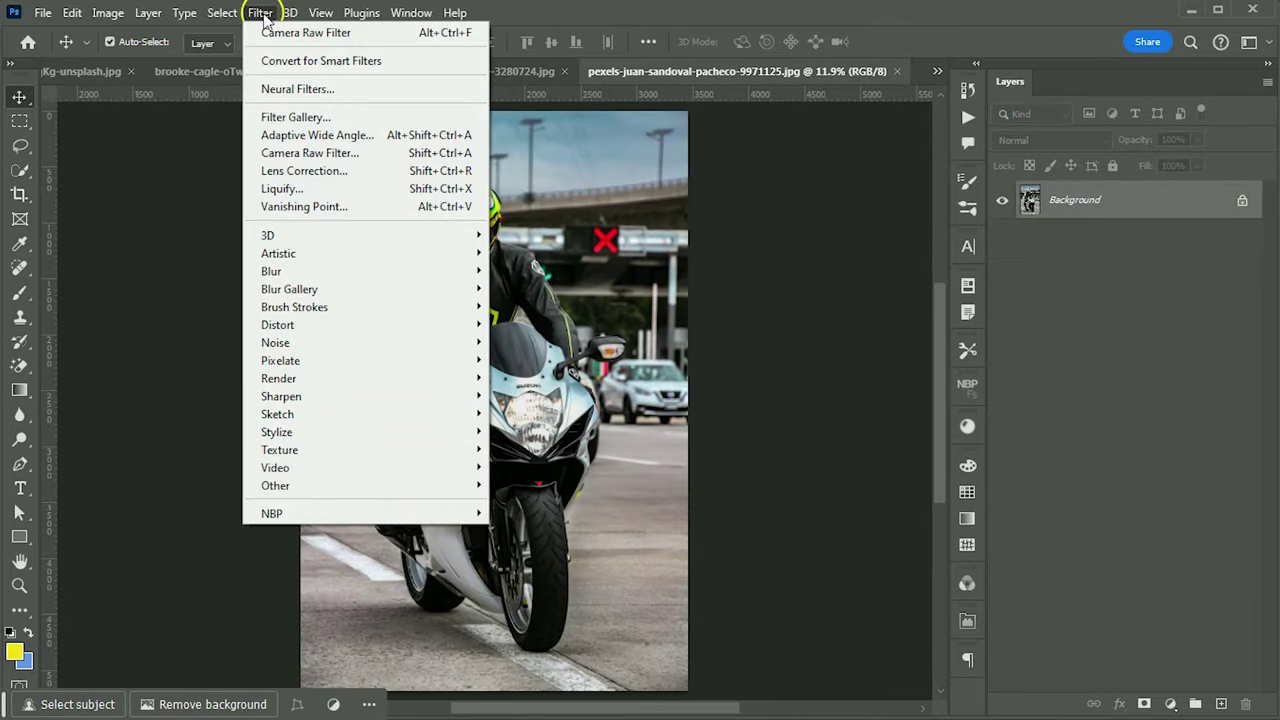
click(333, 160)
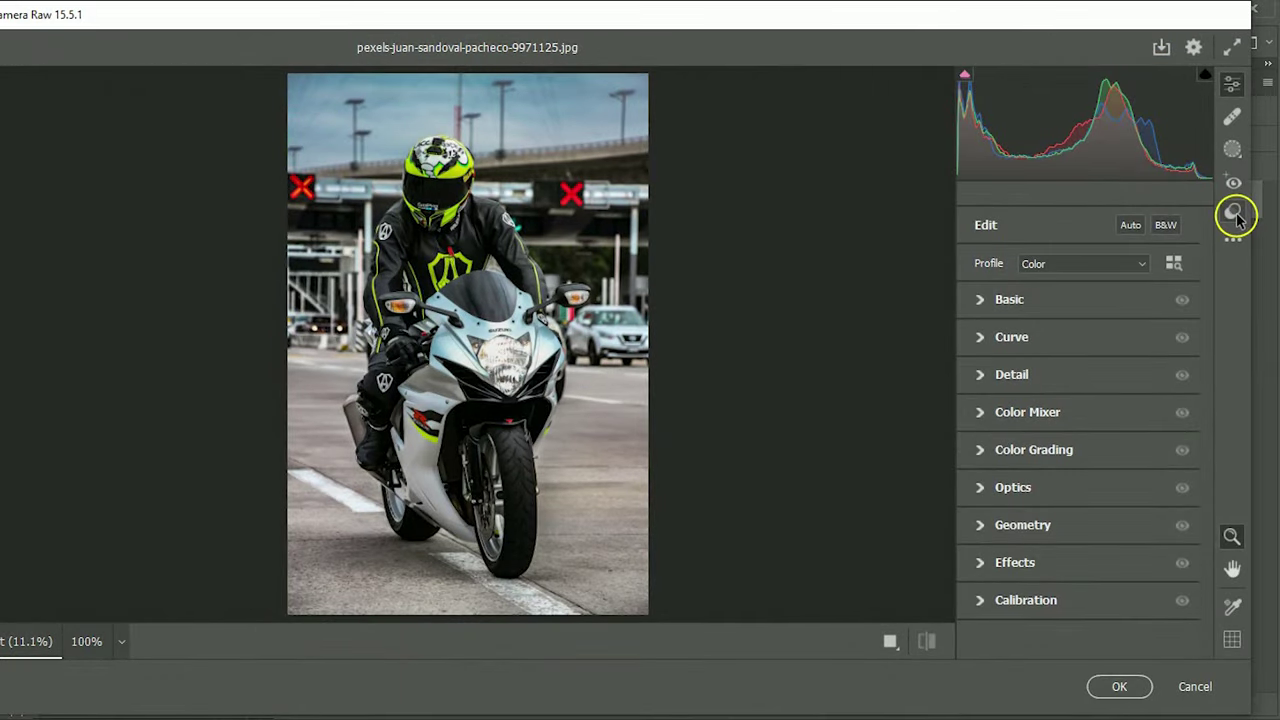
click(1234, 214)
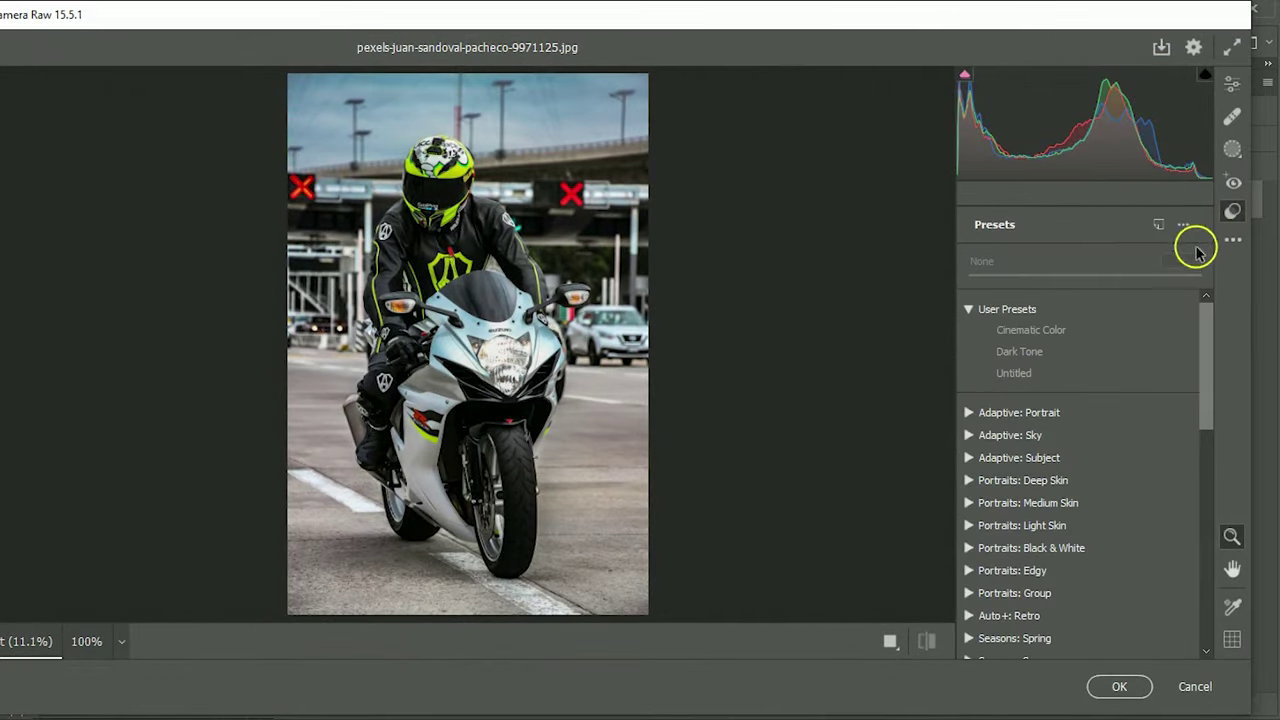
click(1028, 355)
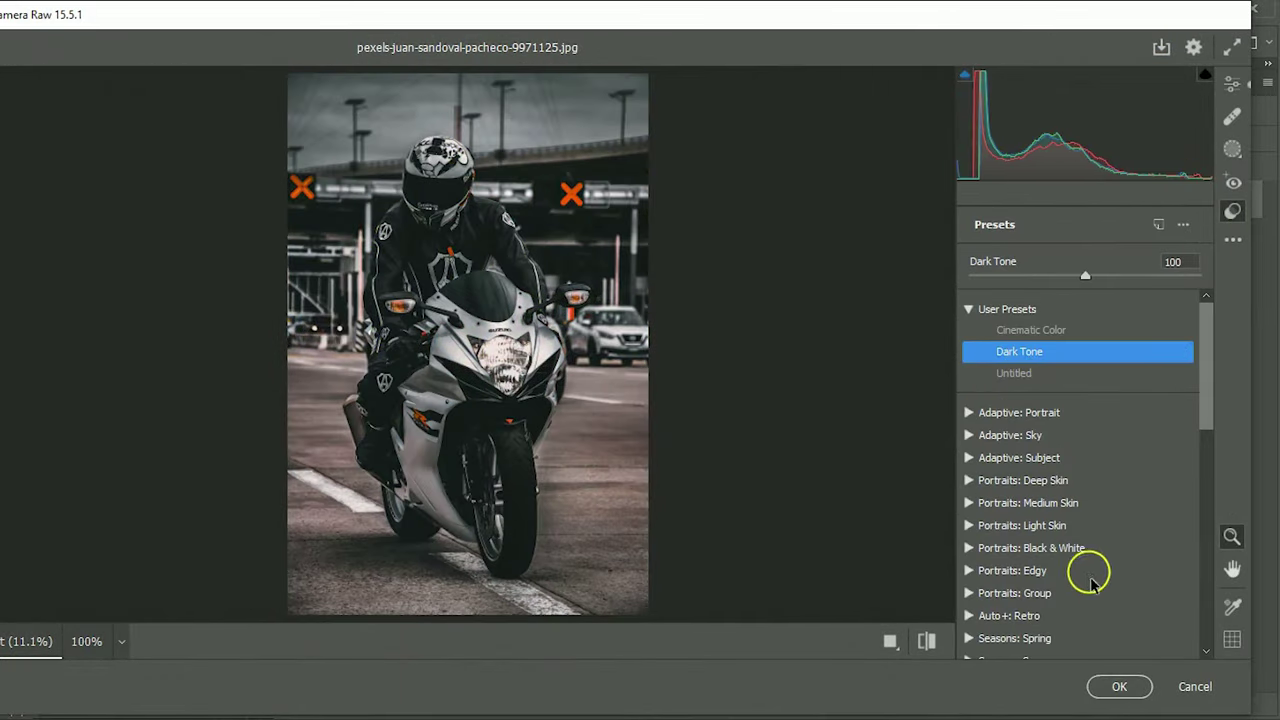
click(1125, 684)
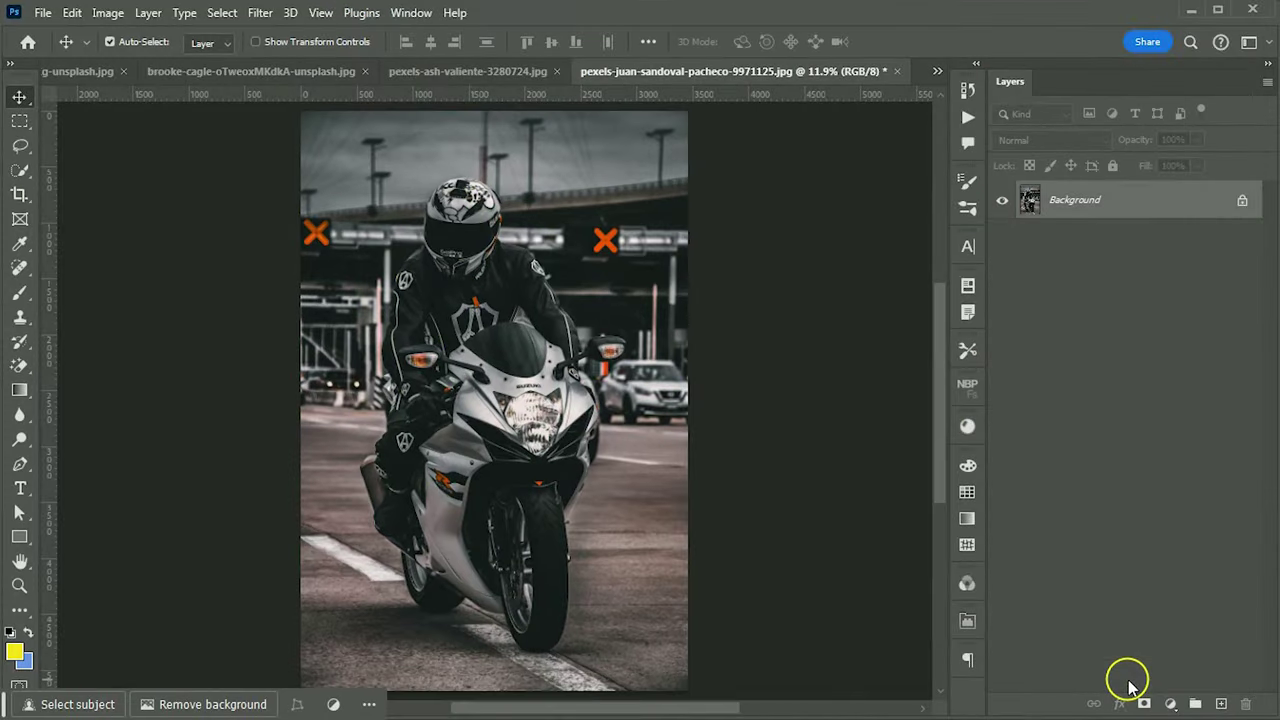
Step: Apply the Dark Tone Camera Raw preset to the pexels-ash-valiente photo
click(515, 72)
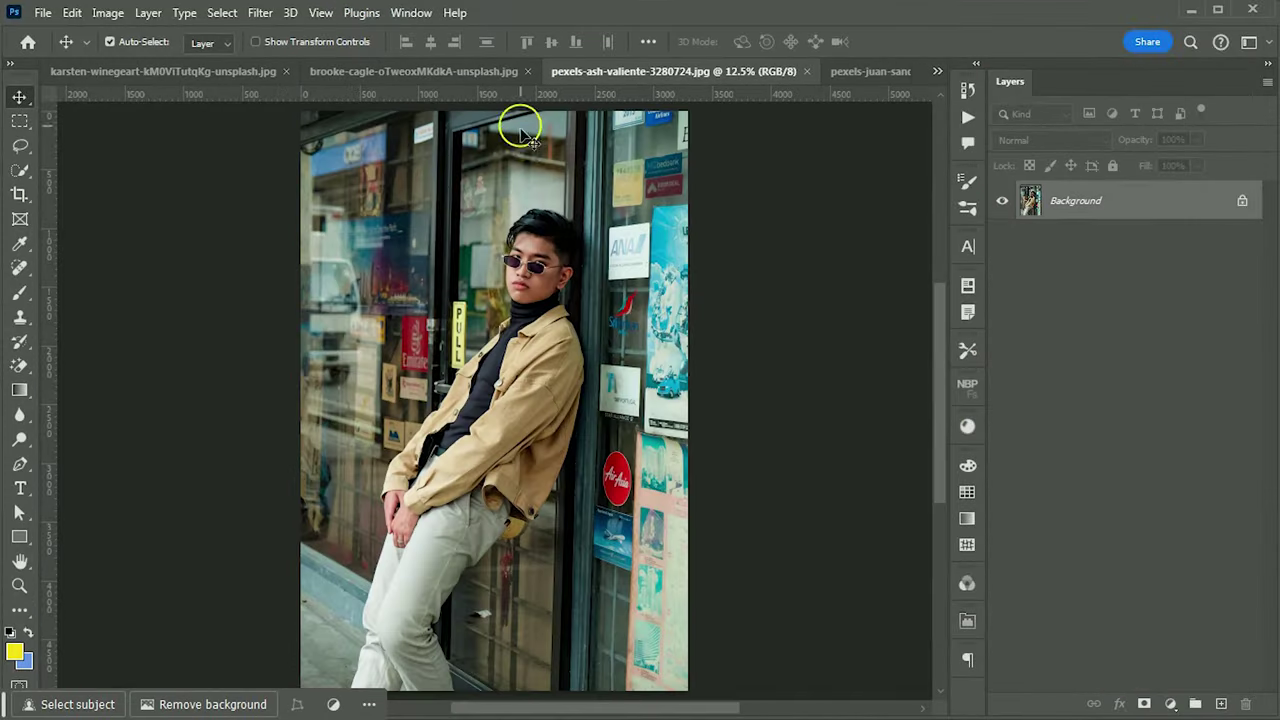
click(260, 12)
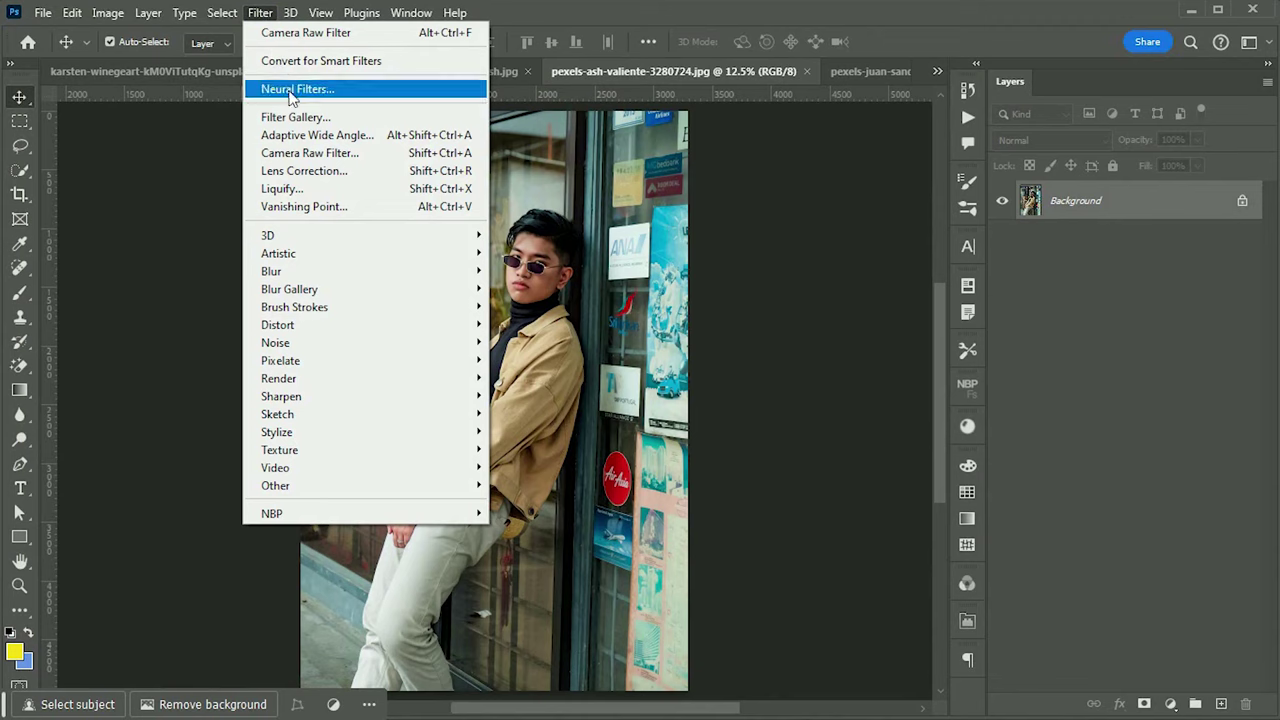
click(300, 153)
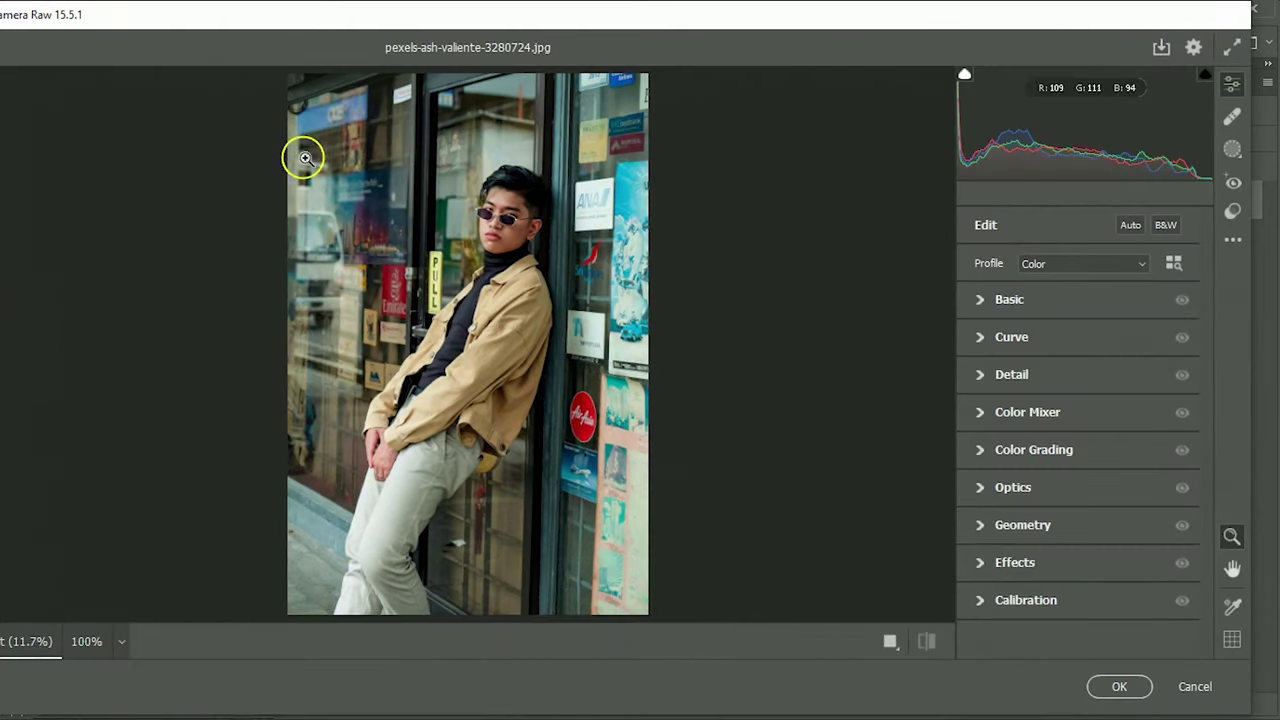
click(1232, 211)
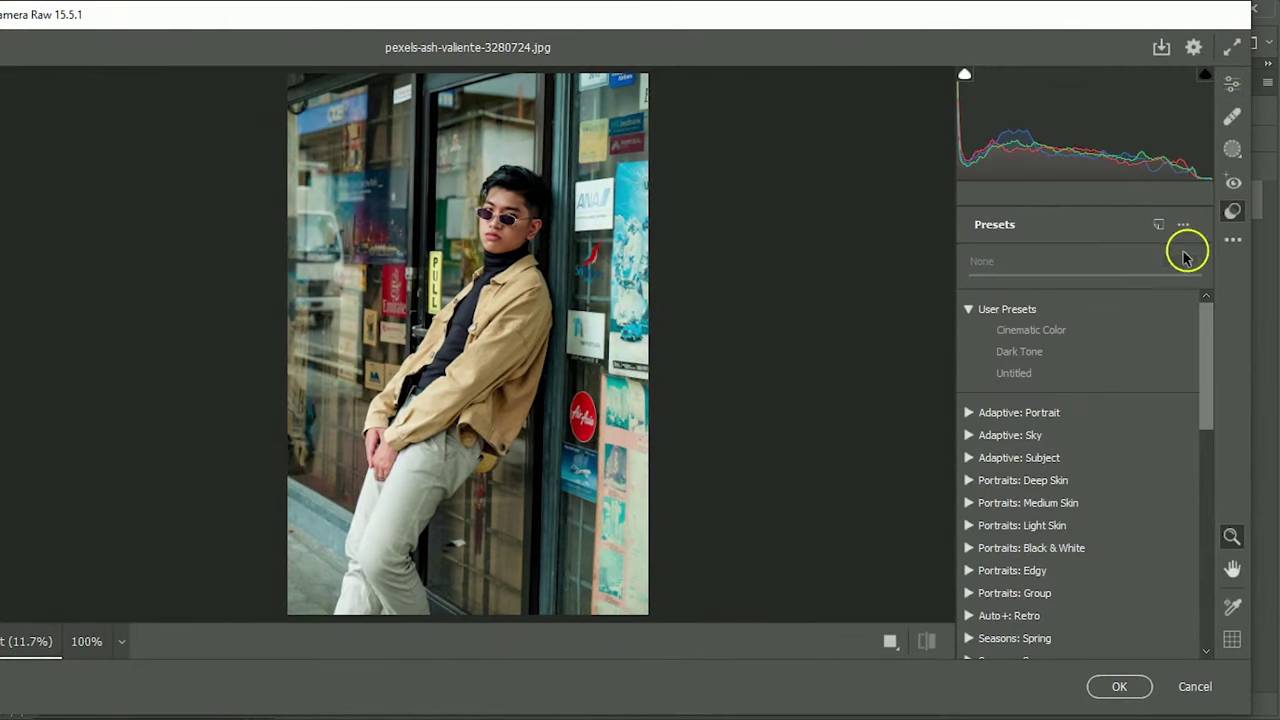
click(1038, 358)
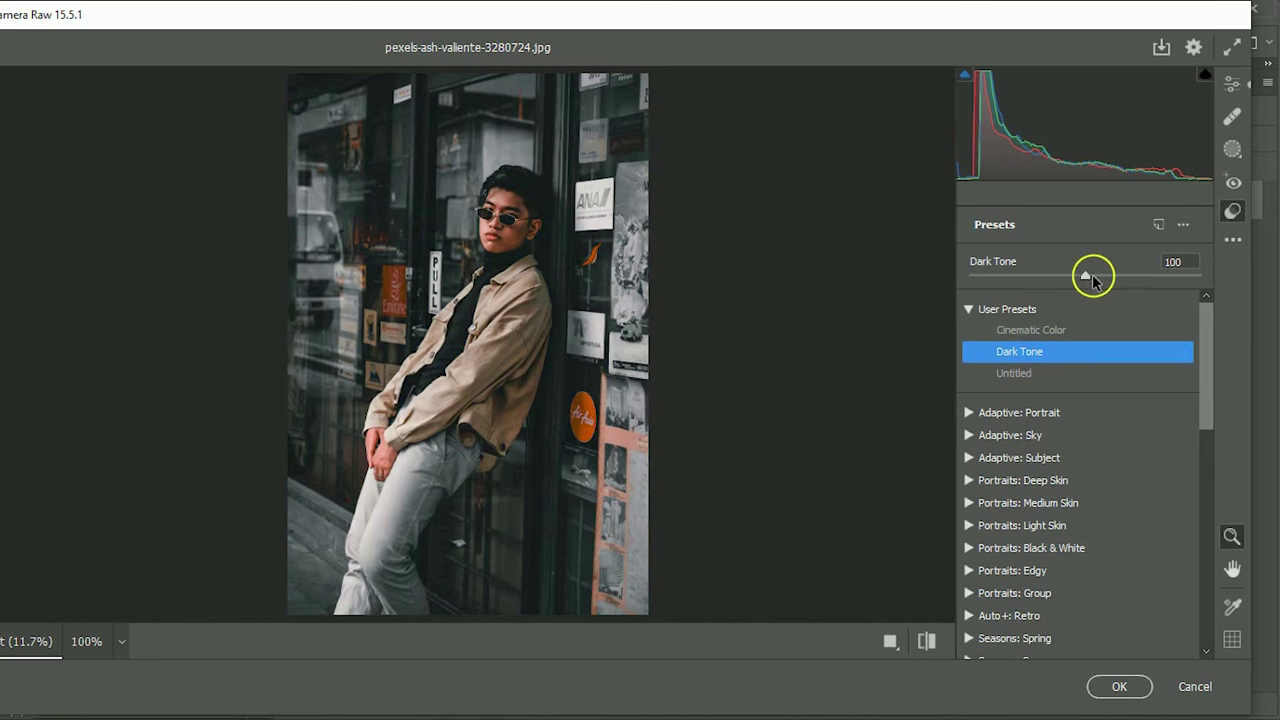
Step: Lower the preset amount to 85 and accept the grade
mouse_move(1091, 277)
mouse_down()
mouse_move(1166, 272)
mouse_move(1020, 277)
mouse_move(1064, 275)
mouse_up()
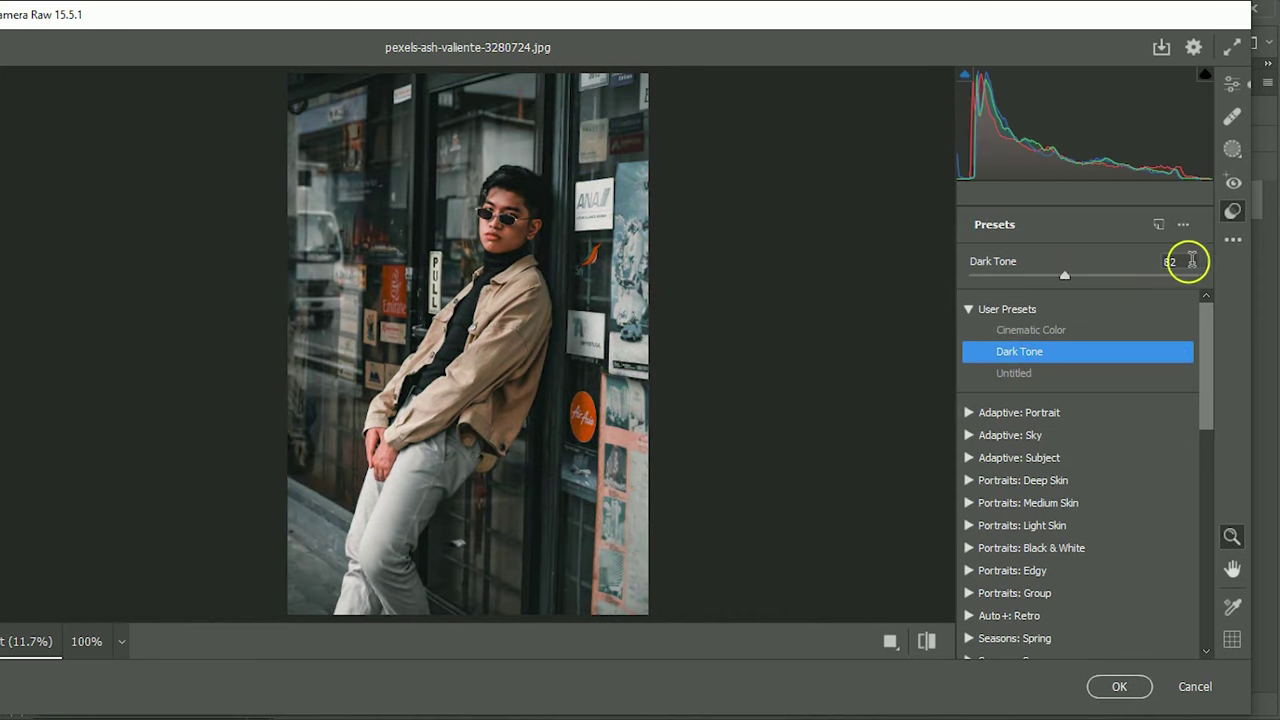
click(1191, 261)
text(8)
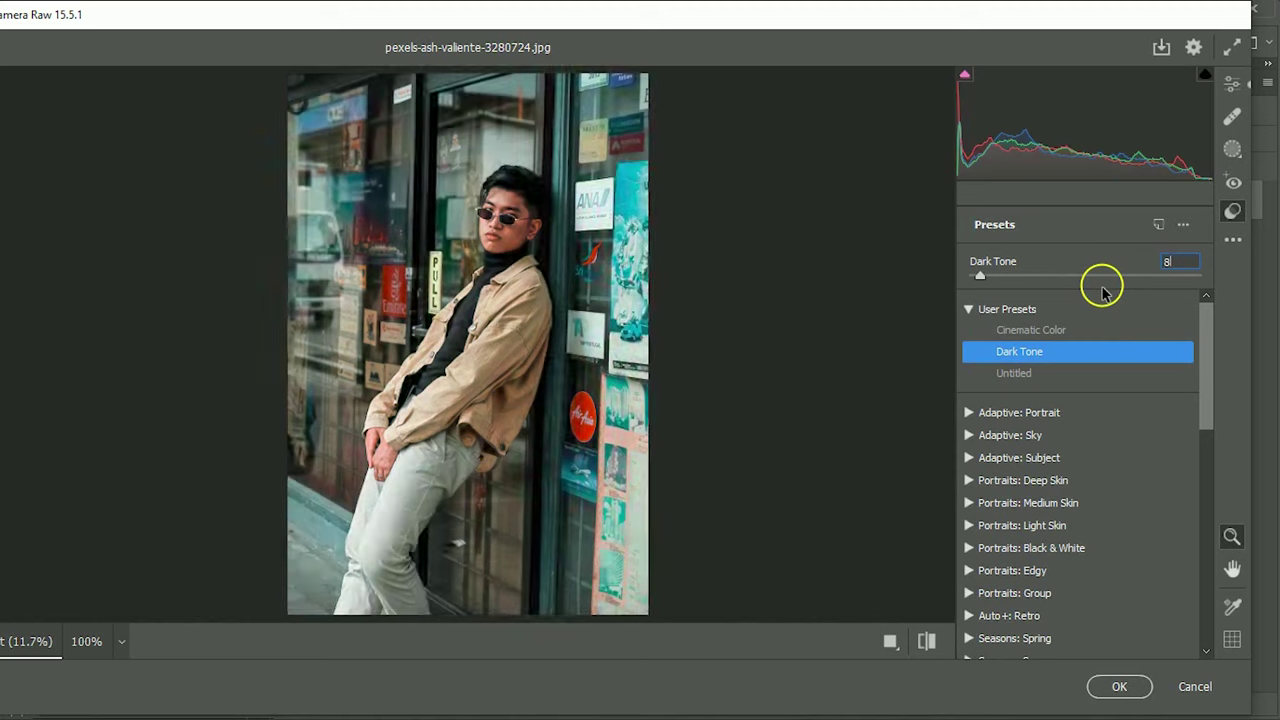
text(5)
click(1110, 688)
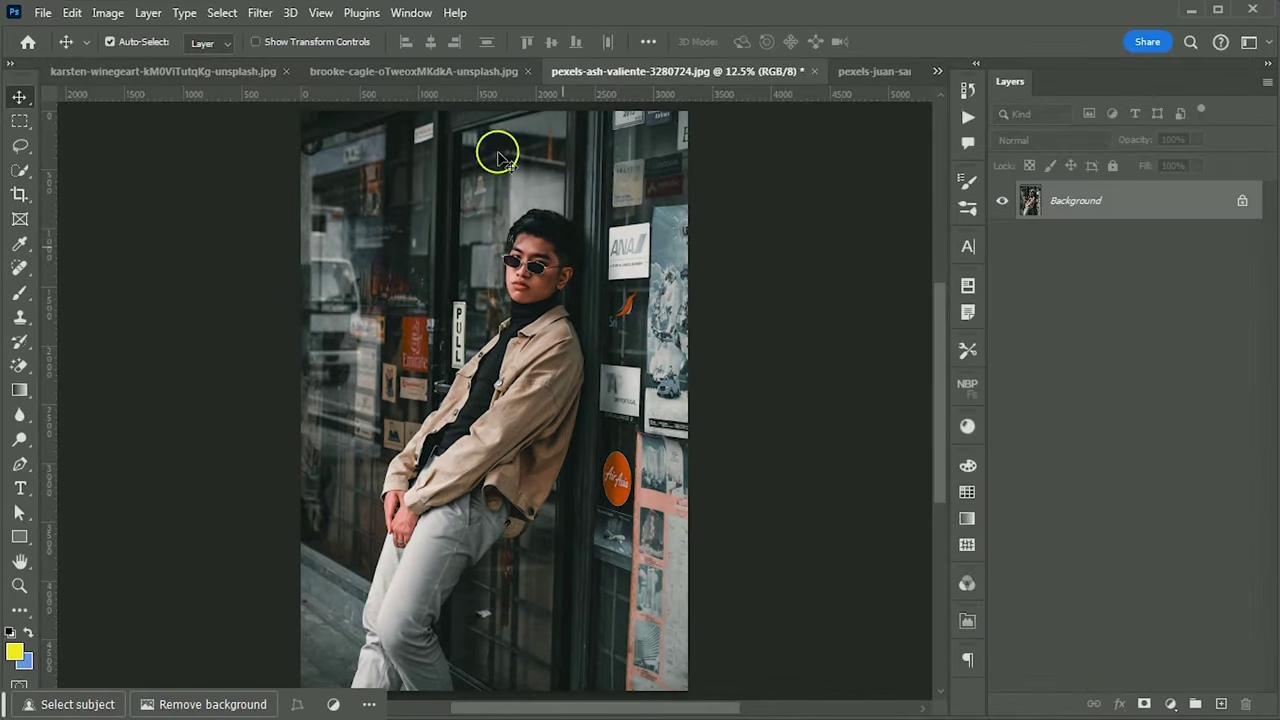
Step: Grade the brooke-cagle sunglasses photo with the Dark Tone preset at 100 in the Camera Raw Filter
click(449, 72)
key(ctrl+0)
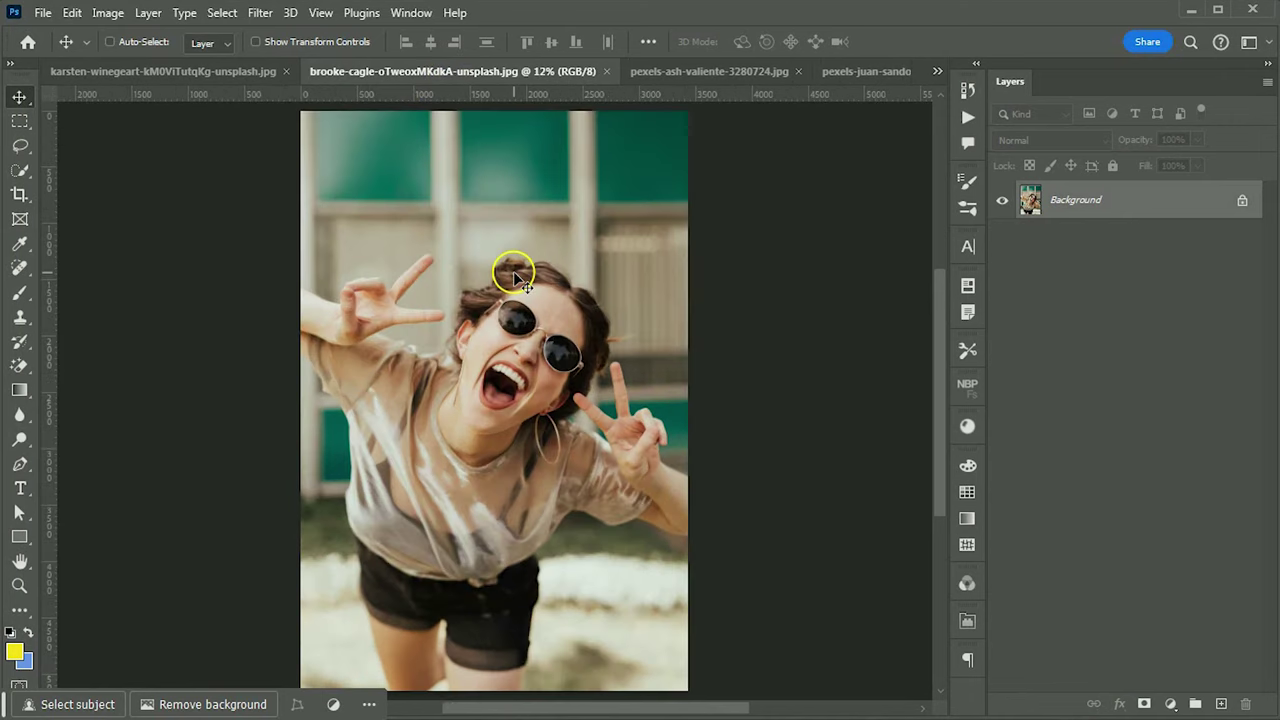
click(258, 12)
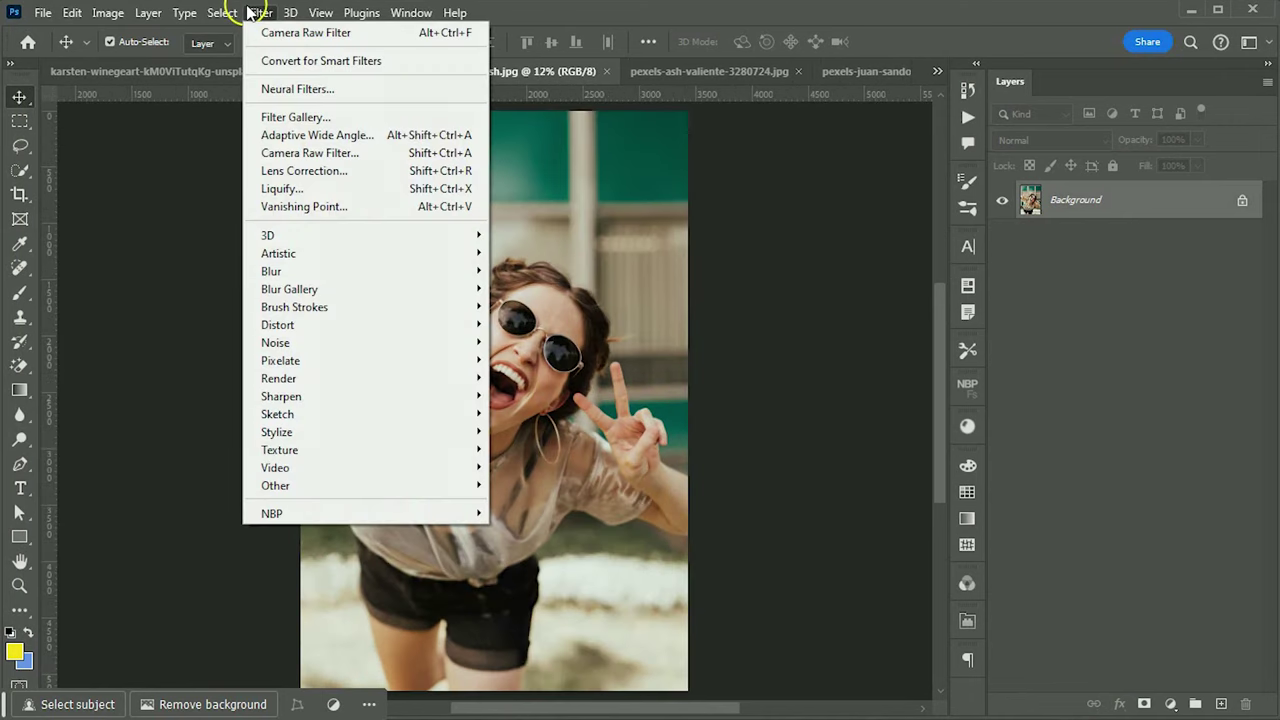
click(310, 154)
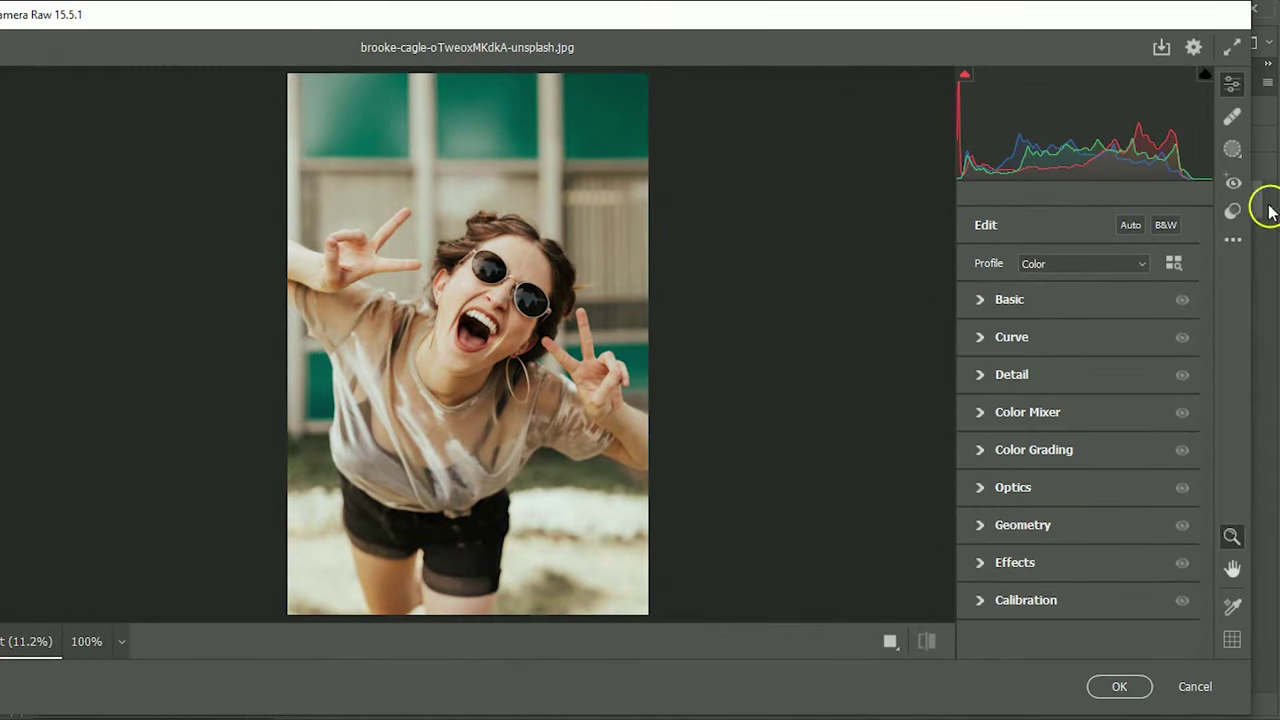
click(1231, 212)
click(1036, 351)
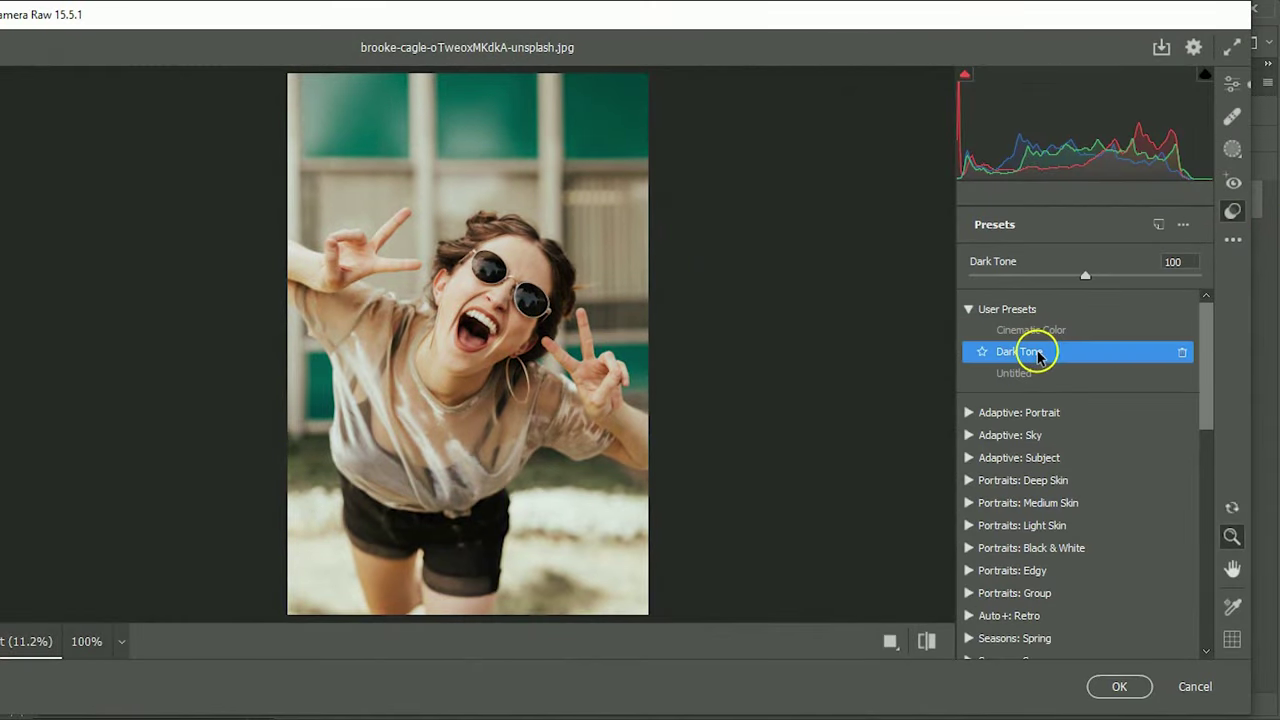
click(1110, 686)
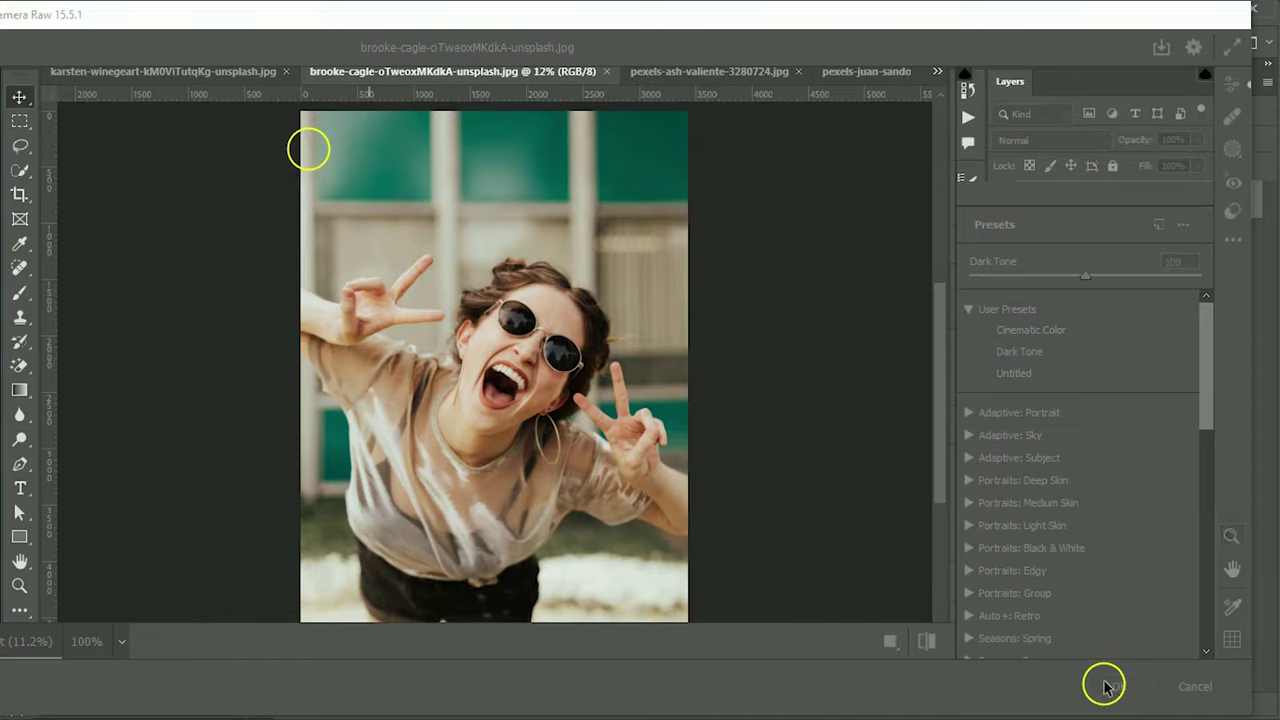